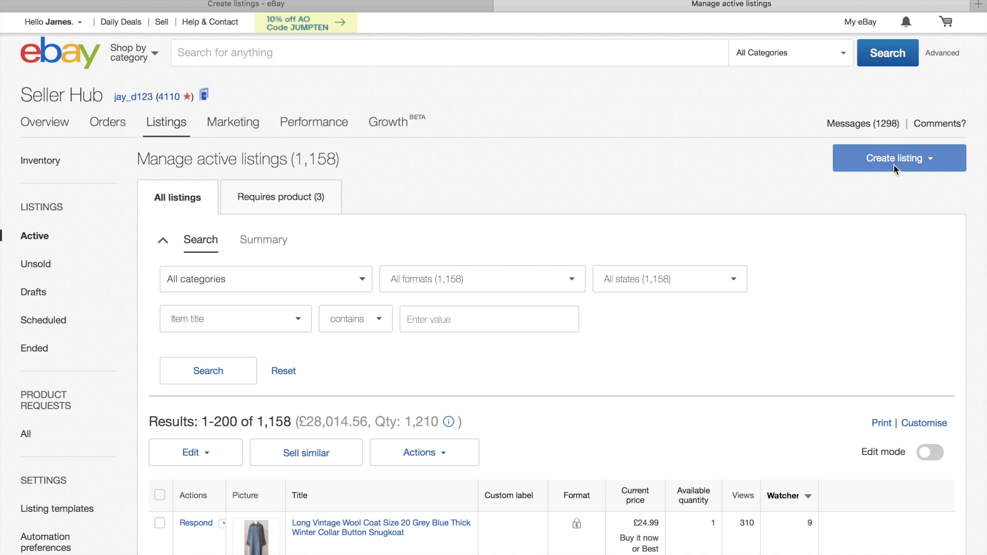
Start a multiple-listings form and set the number of new listings to 10.
{"action": "left_click", "coordinate": [893, 164]}
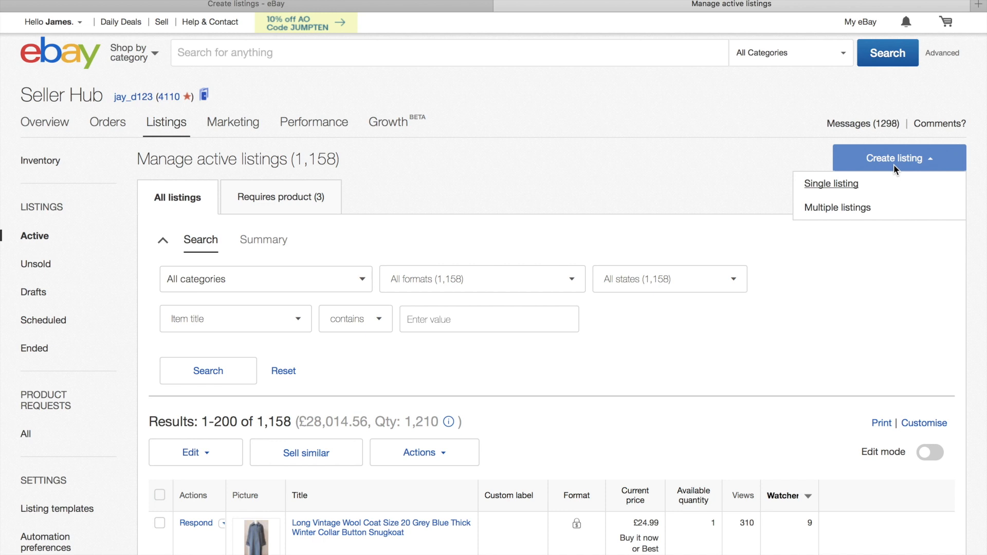
{"action": "left_click", "coordinate": [849, 209]}
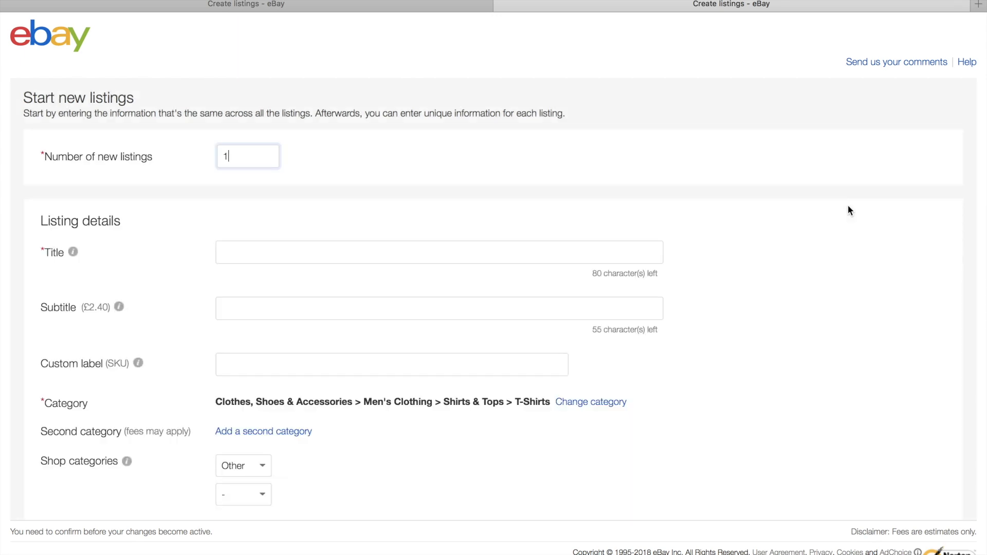
{"action": "type", "text": "0"}
{"action": "left_click", "coordinate": [780, 232]}
Enter L as the custom label (SKU) shared by the new listings.
{"action": "scroll", "coordinate": [675, 247], "scroll_direction": "down", "scroll_amount": 3}
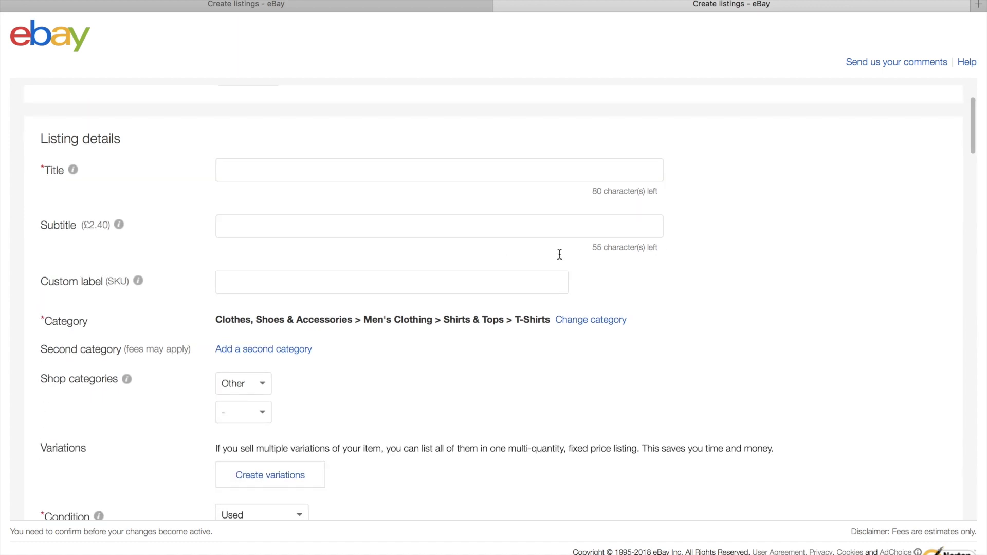
{"action": "left_click", "coordinate": [400, 284]}
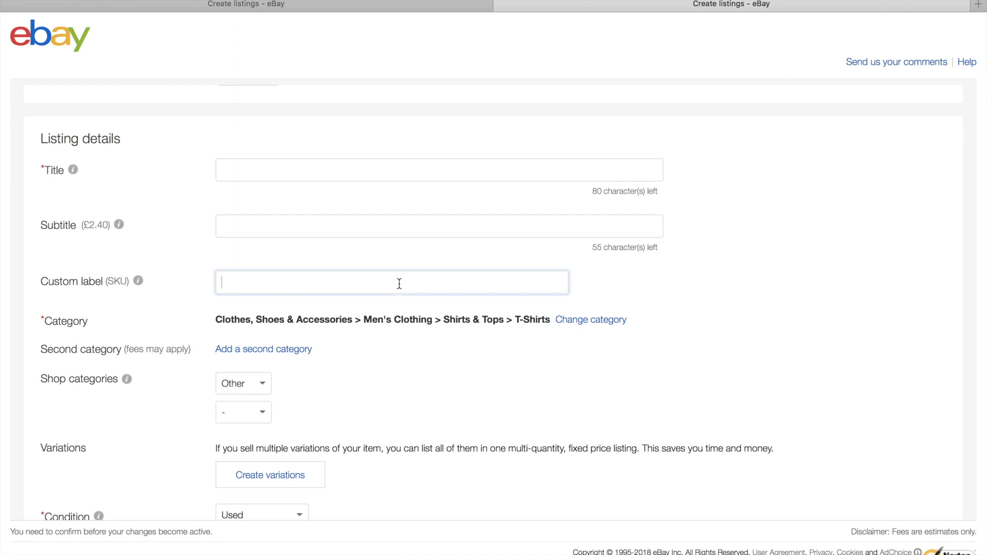
{"action": "type", "text": "L 5"}
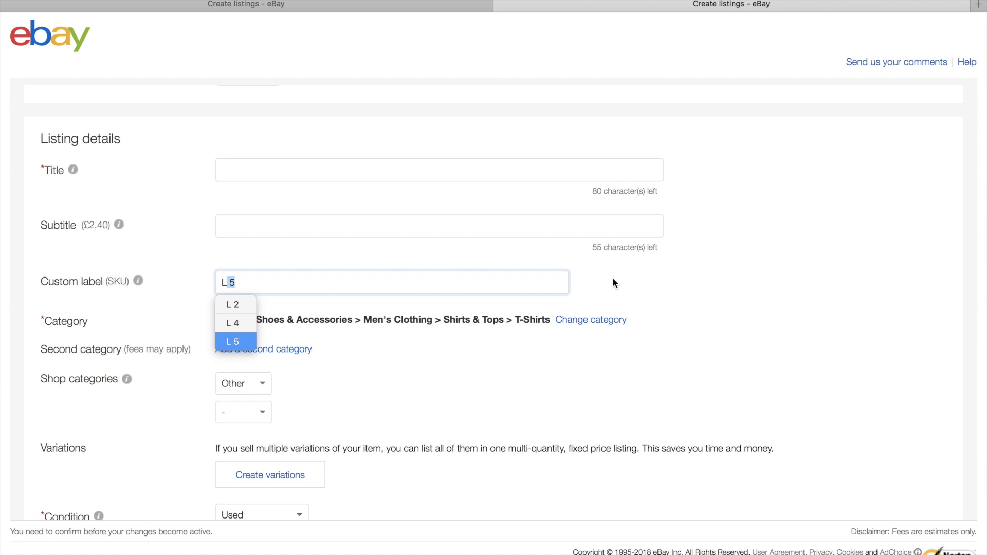
{"action": "key", "text": "BackSpace"}
{"action": "left_click", "coordinate": [613, 282]}
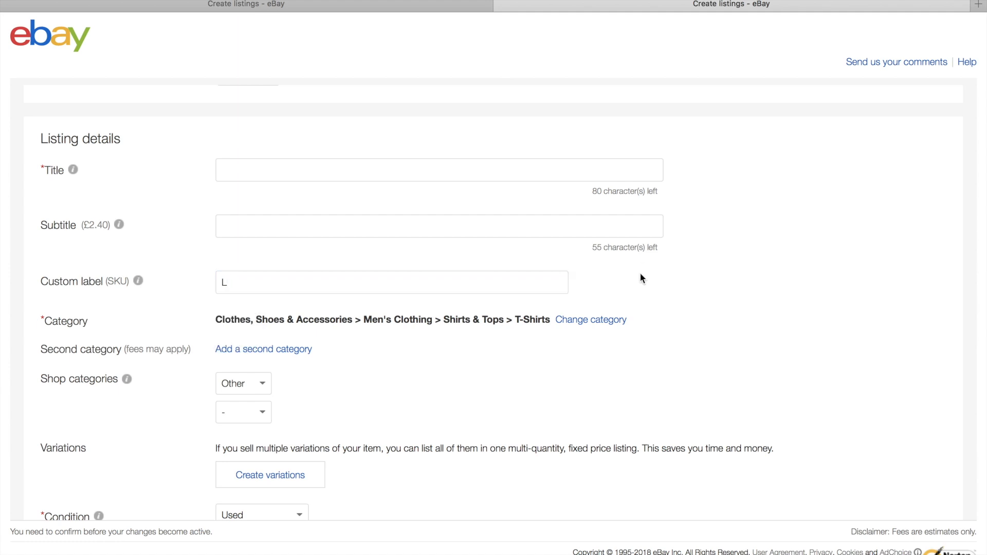
Change the listing category to the recently used Clothes, Shoes & Accessories > Women's Clothing > Jumpers & Cardigans.
{"action": "scroll", "coordinate": [612, 320], "scroll_direction": "down", "scroll_amount": 2}
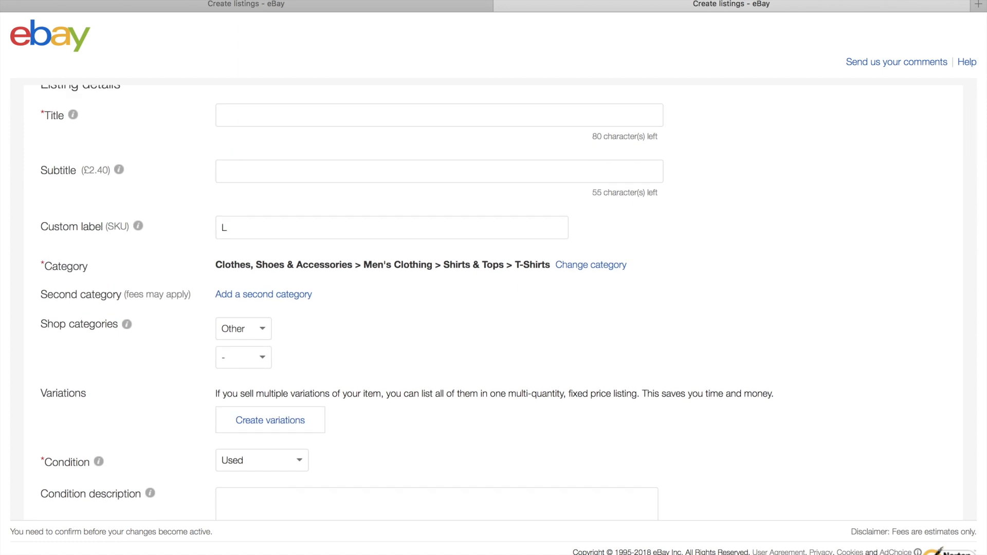
{"action": "left_click", "coordinate": [576, 273]}
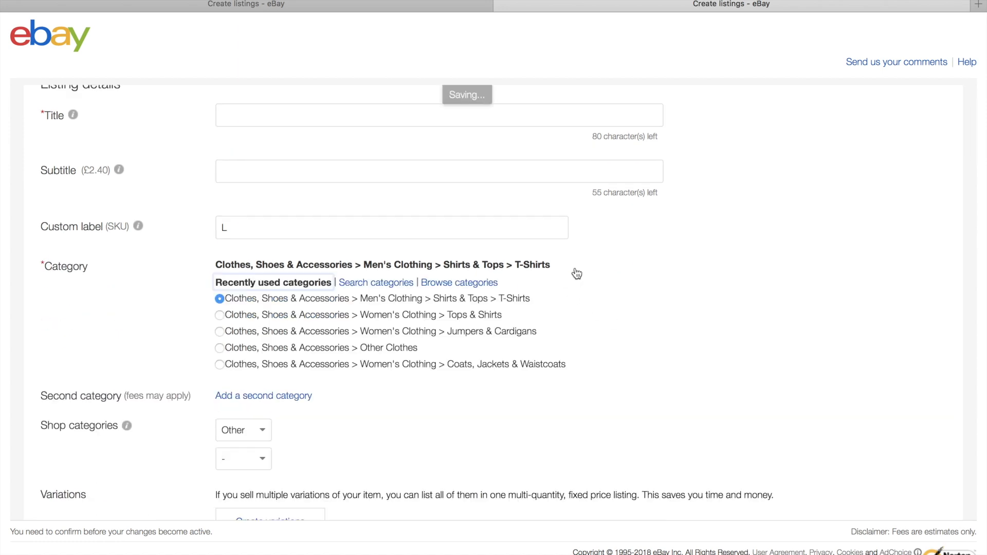
{"action": "left_click", "coordinate": [221, 333]}
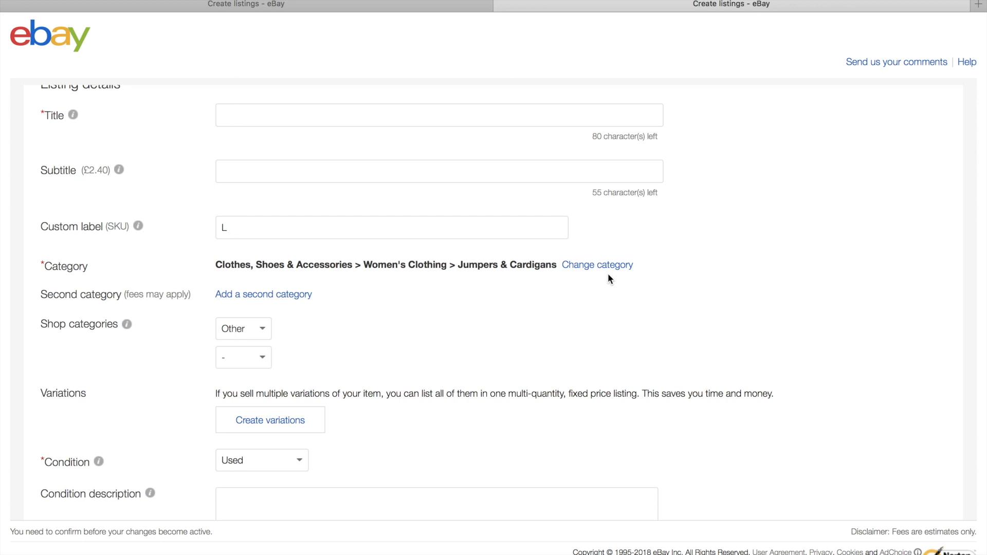
Enter "Good condition." as the condition description for the used items.
{"action": "scroll", "coordinate": [238, 208], "scroll_direction": "down", "scroll_amount": 3}
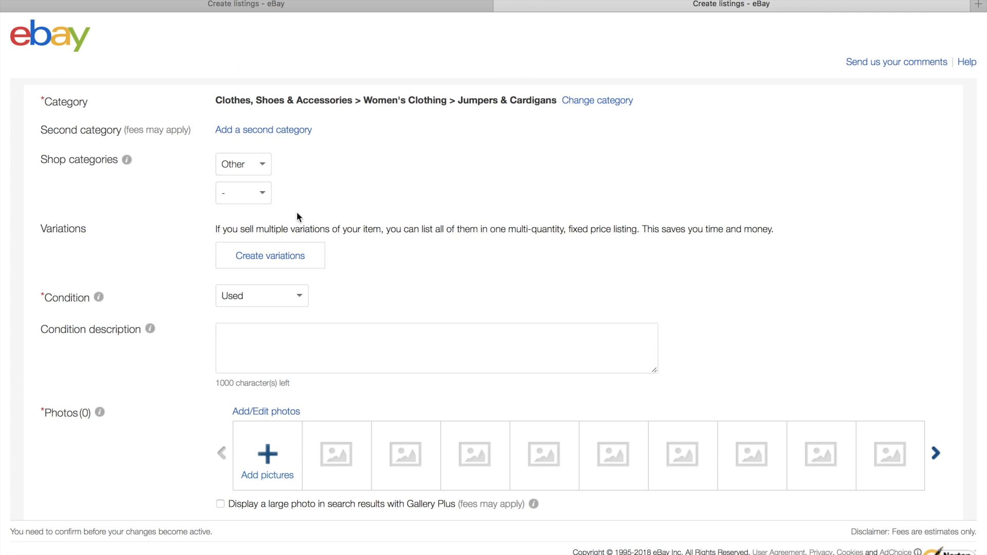
{"action": "scroll", "coordinate": [339, 231], "scroll_direction": "down", "scroll_amount": 2}
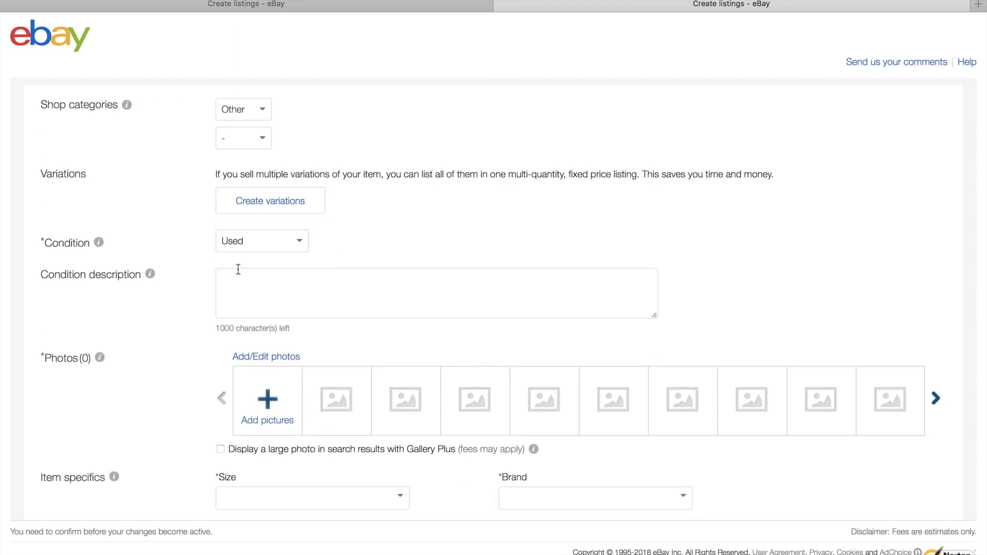
{"action": "left_click", "coordinate": [245, 285]}
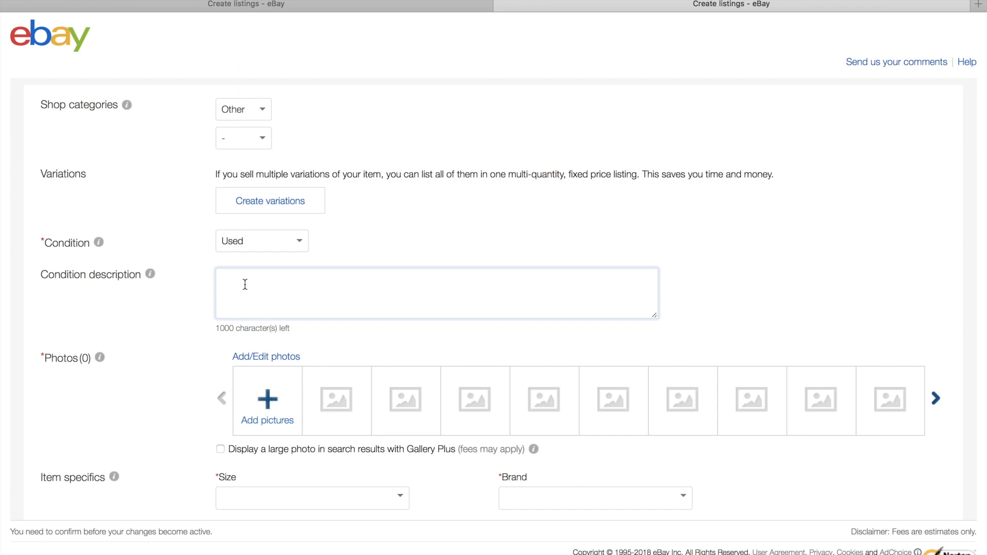
{"action": "type", "text": "Good condition."}
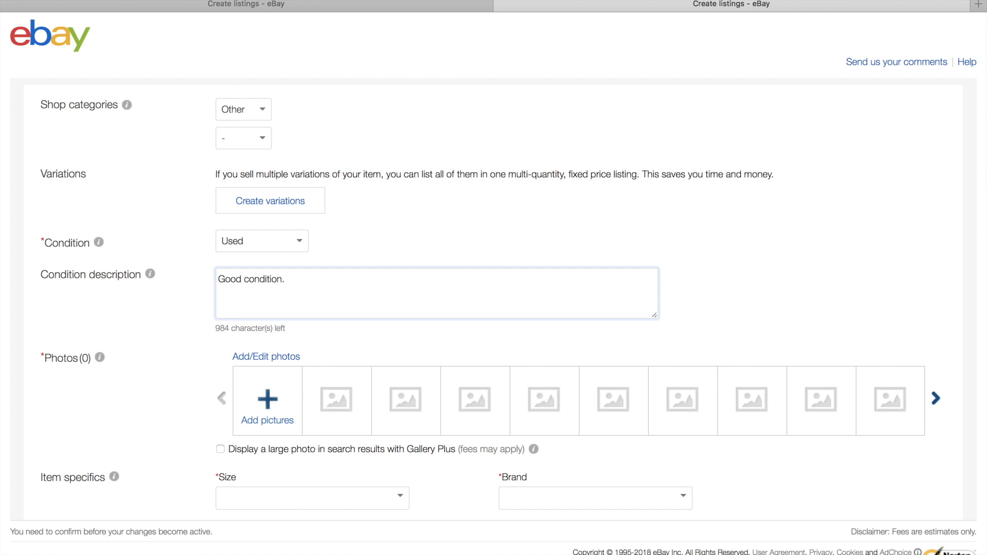
{"action": "left_click", "coordinate": [349, 230]}
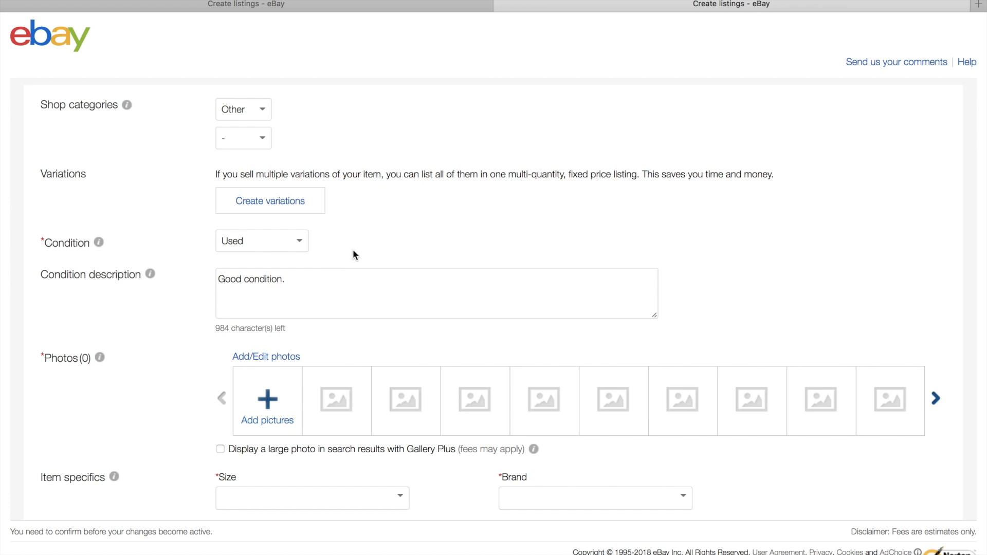
Begin the item description with the lines "Chest approx" and "Length approx".
{"action": "scroll", "coordinate": [353, 248], "scroll_direction": "down", "scroll_amount": 5}
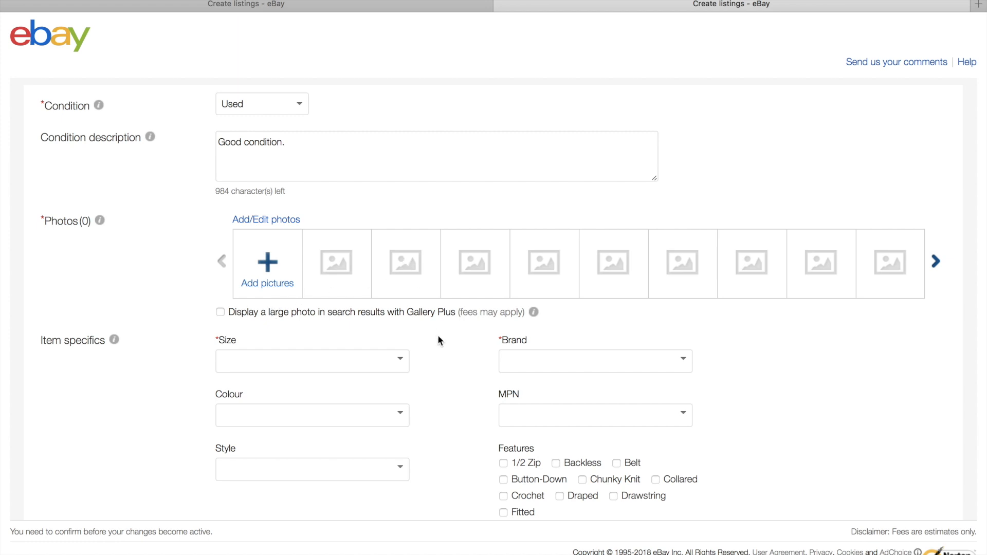
{"action": "scroll", "coordinate": [440, 340], "scroll_direction": "down", "scroll_amount": 3}
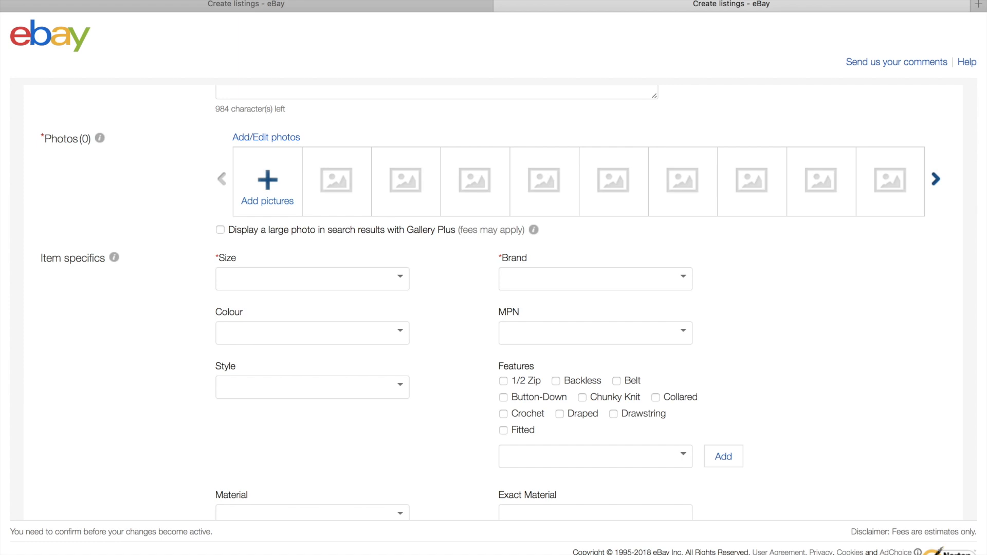
{"action": "scroll", "coordinate": [431, 301], "scroll_direction": "down", "scroll_amount": 3}
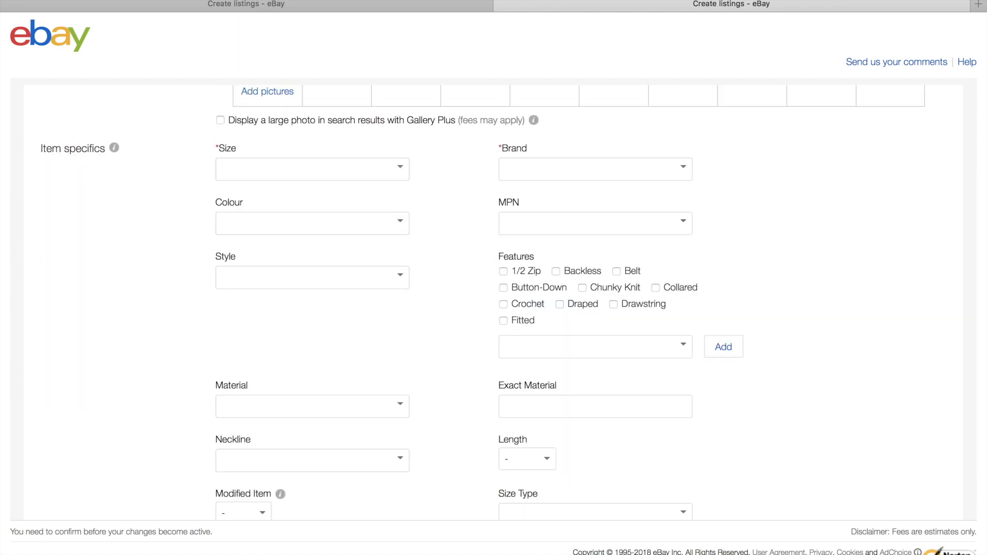
{"action": "scroll", "coordinate": [493, 304], "scroll_direction": "down", "scroll_amount": 1}
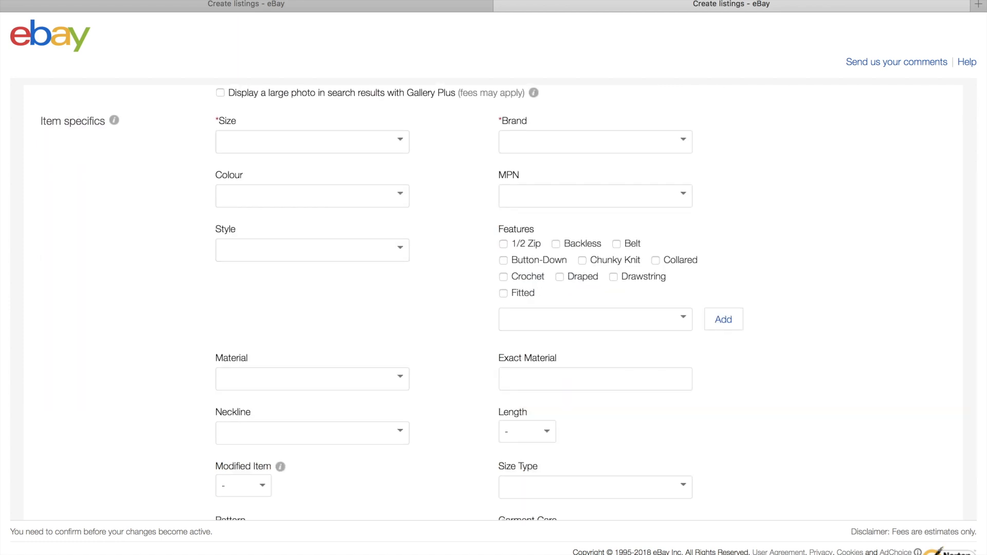
{"action": "scroll", "coordinate": [494, 303], "scroll_direction": "down", "scroll_amount": 1}
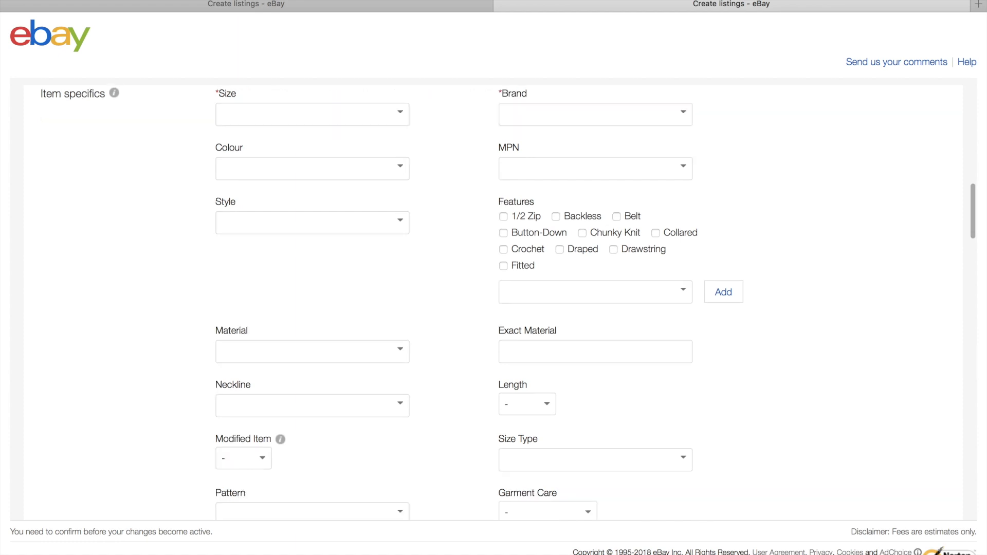
{"action": "scroll", "coordinate": [494, 303], "scroll_direction": "down", "scroll_amount": 5}
{"action": "scroll", "coordinate": [358, 319], "scroll_direction": "down", "scroll_amount": 15}
{"action": "left_click", "coordinate": [359, 319]}
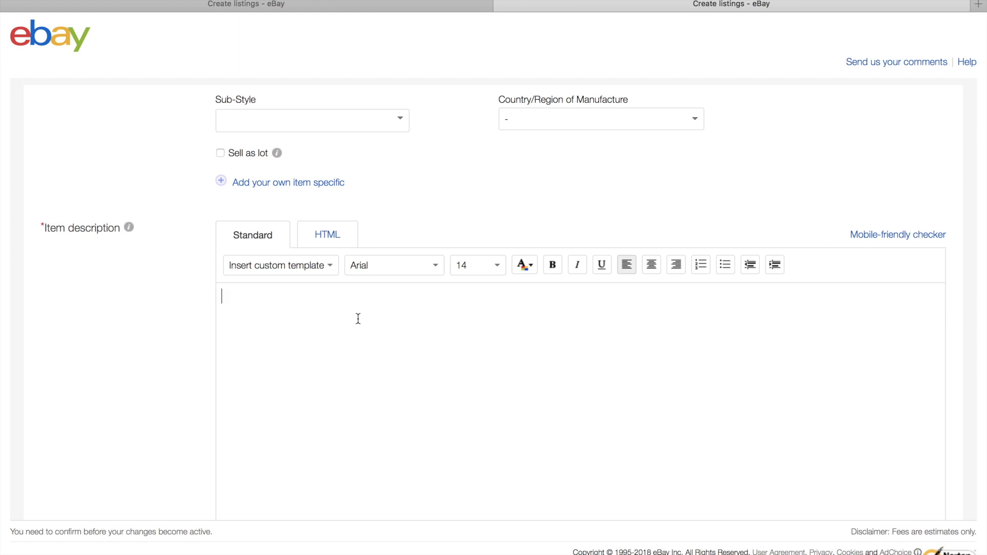
{"action": "type", "text": "Chest appro"}
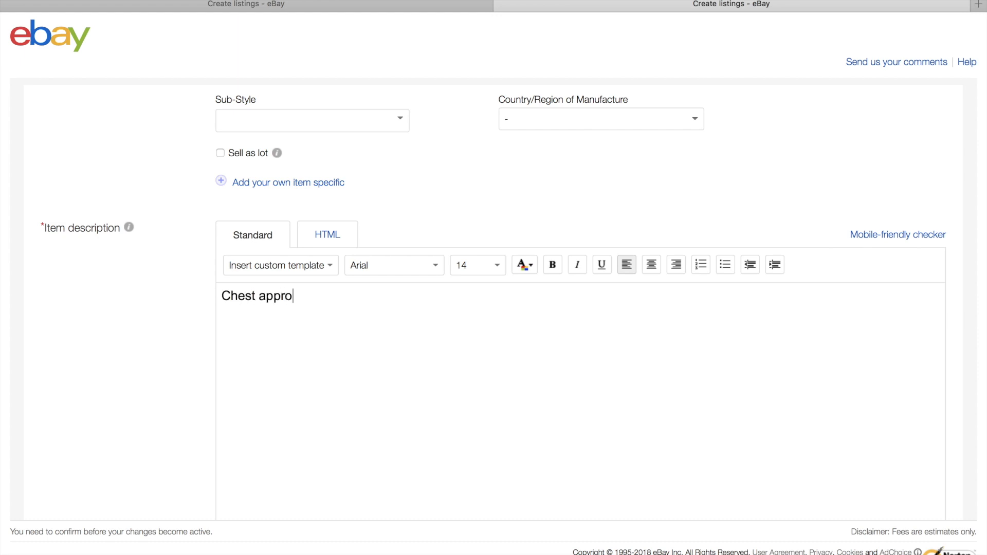
{"action": "type", "text": "x"}
{"action": "key", "text": "Return"}
{"action": "type", "text": "Length approc"}
{"action": "key", "text": "BackSpace"}
{"action": "type", "text": "x"}
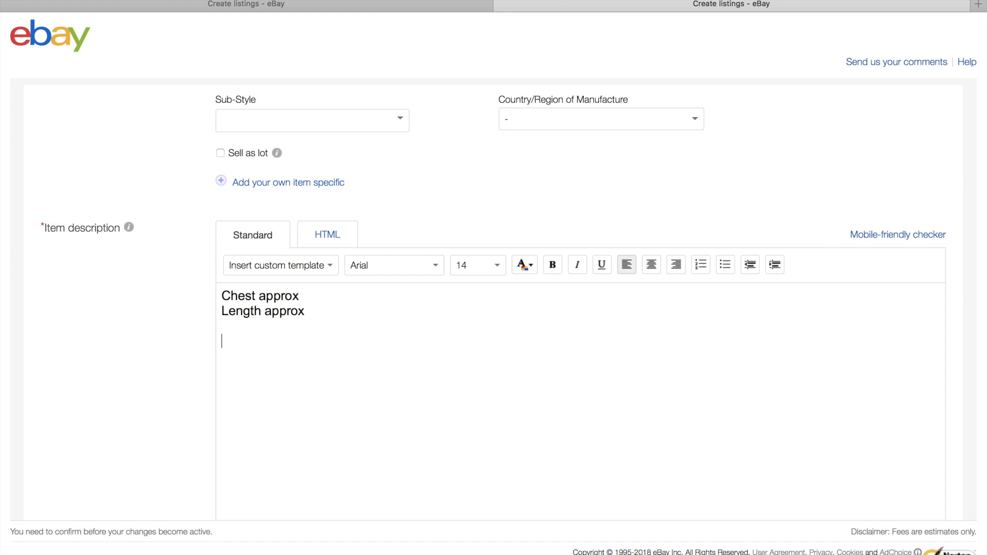
Add "Please buy with confidence and check out my feedback. Any questions, just ask." below the measurement lines, after a blank line.
{"action": "type", "text": "Please bu"}
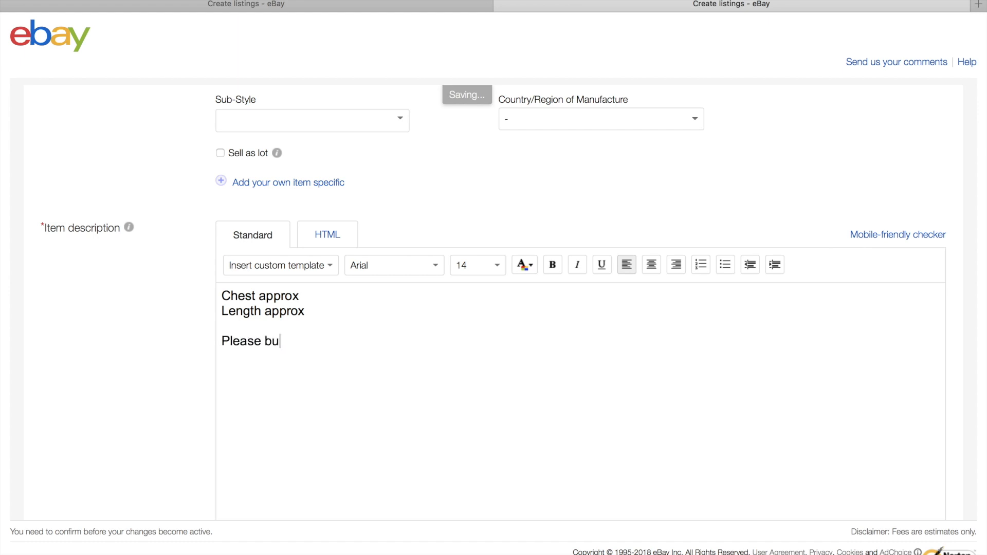
{"action": "type", "text": "y with confidenc"}
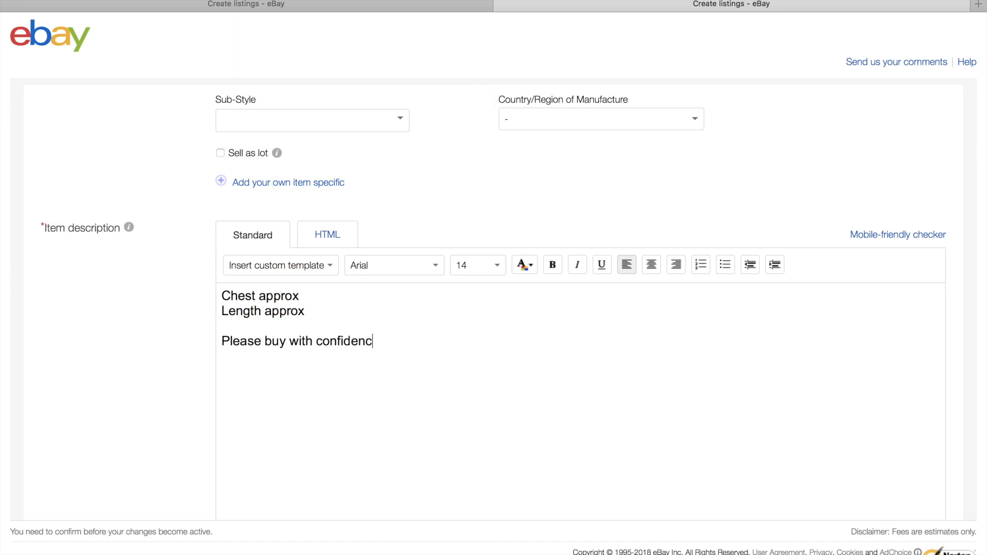
{"action": "type", "text": "e and check out my f"}
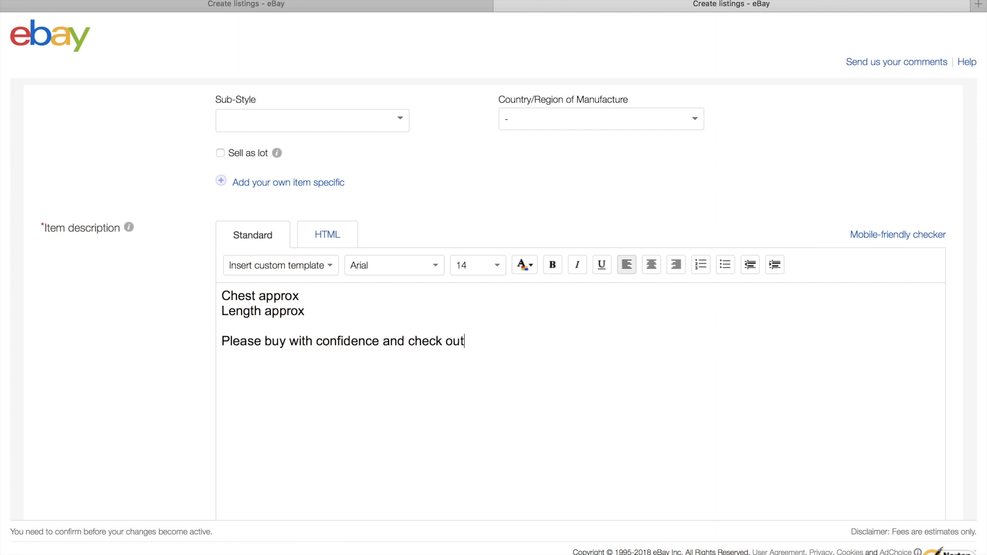
{"action": "type", "text": "ack"}
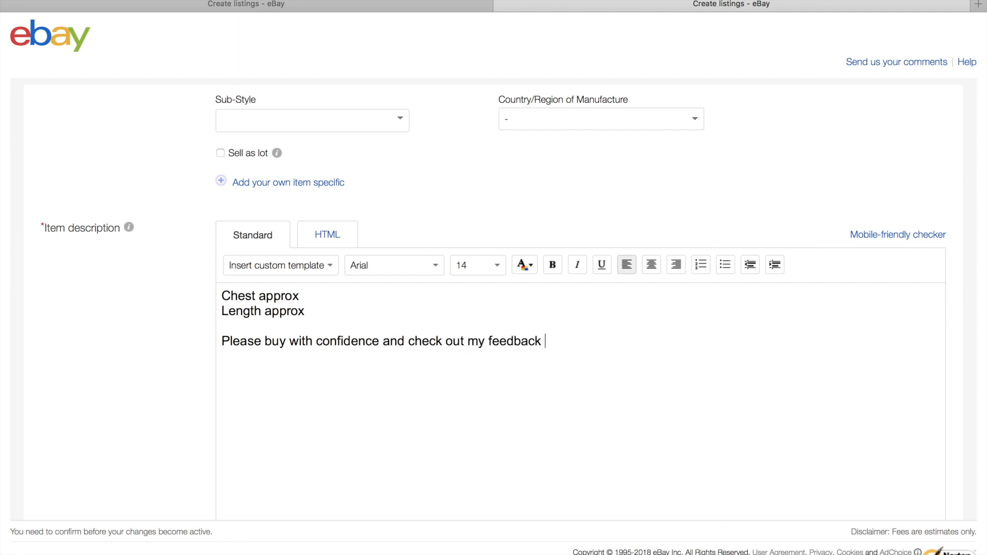
{"action": "type", "text": ". Any questions, just ask."}
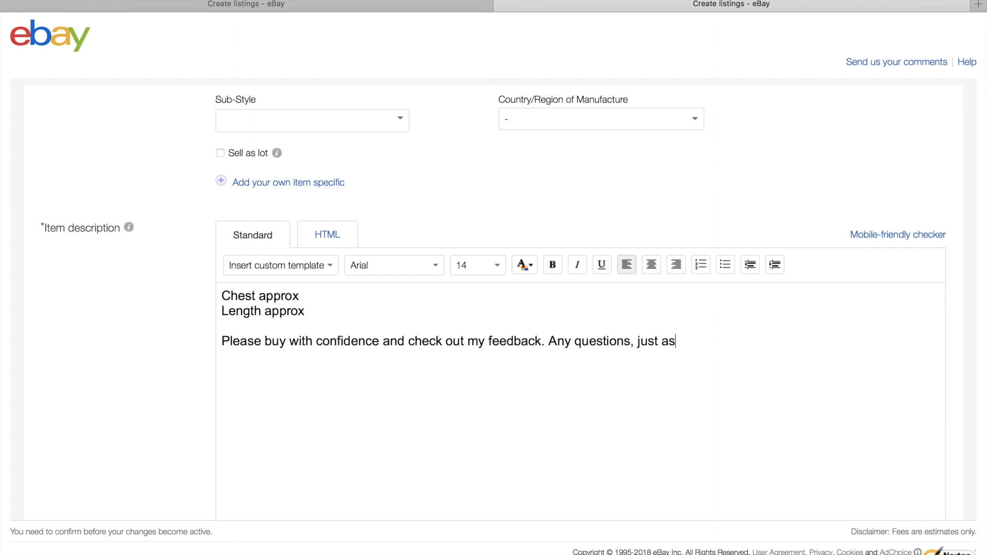
Run the mobile-friendly checker on the item description, apply its automatic viewport meta tag fix and save.
{"action": "left_click", "coordinate": [906, 242]}
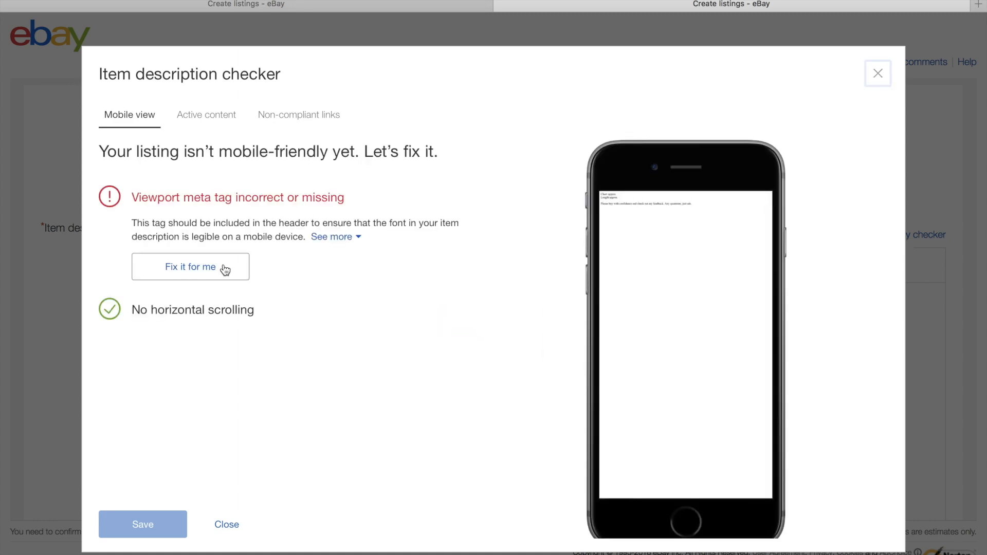
{"action": "left_click", "coordinate": [191, 268]}
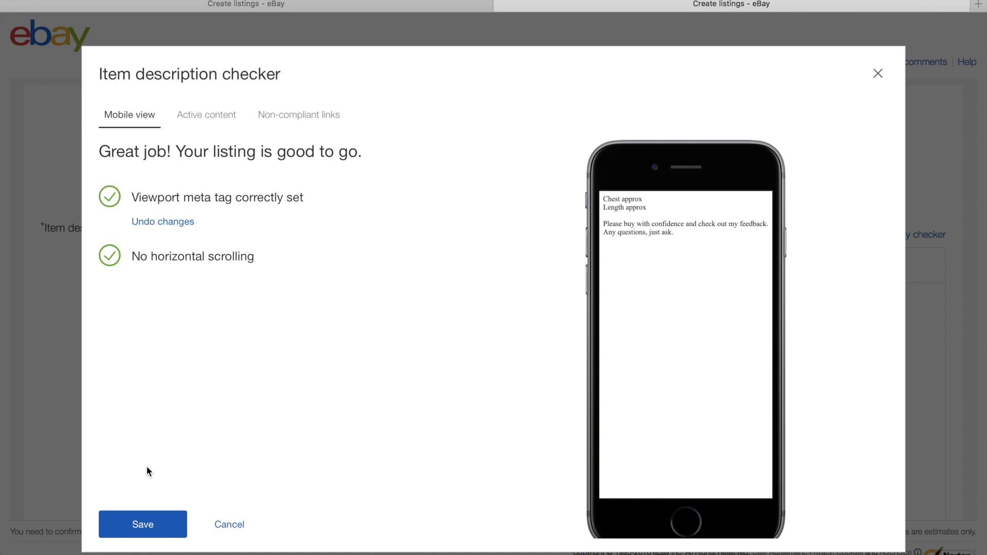
{"action": "left_click", "coordinate": [160, 525]}
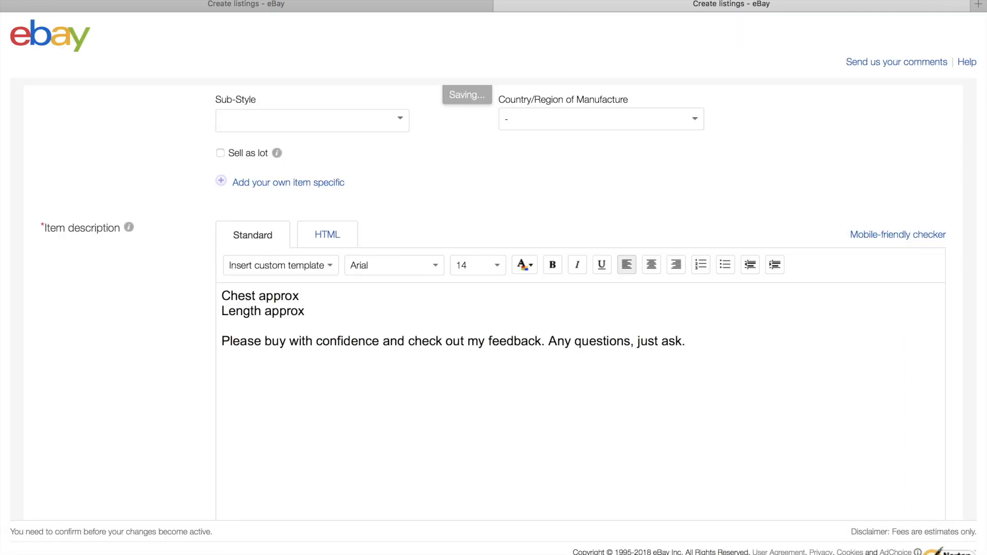
Choose 30 days as the duration in the selling details.
{"action": "scroll", "coordinate": [166, 445], "scroll_direction": "down", "scroll_amount": 2}
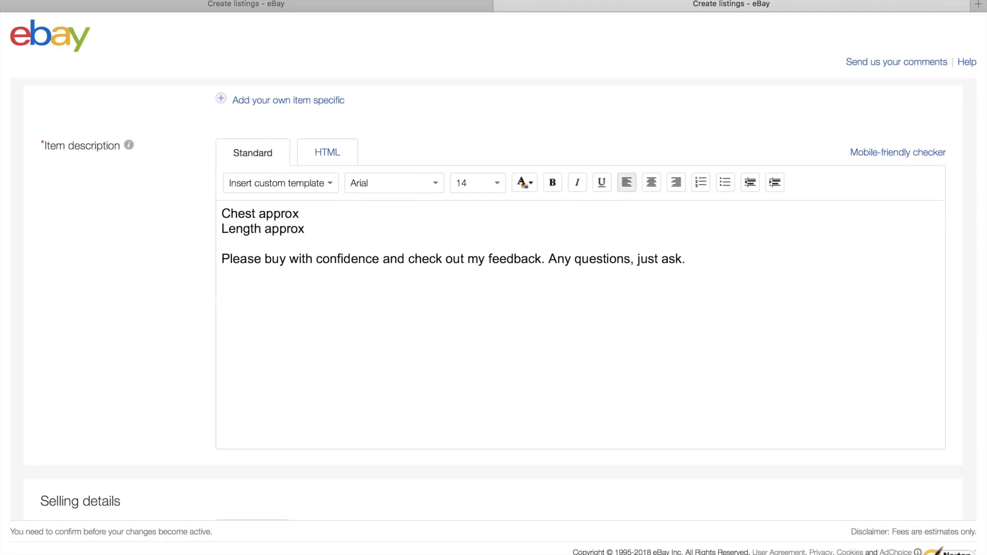
{"action": "scroll", "coordinate": [370, 163], "scroll_direction": "down", "scroll_amount": 6}
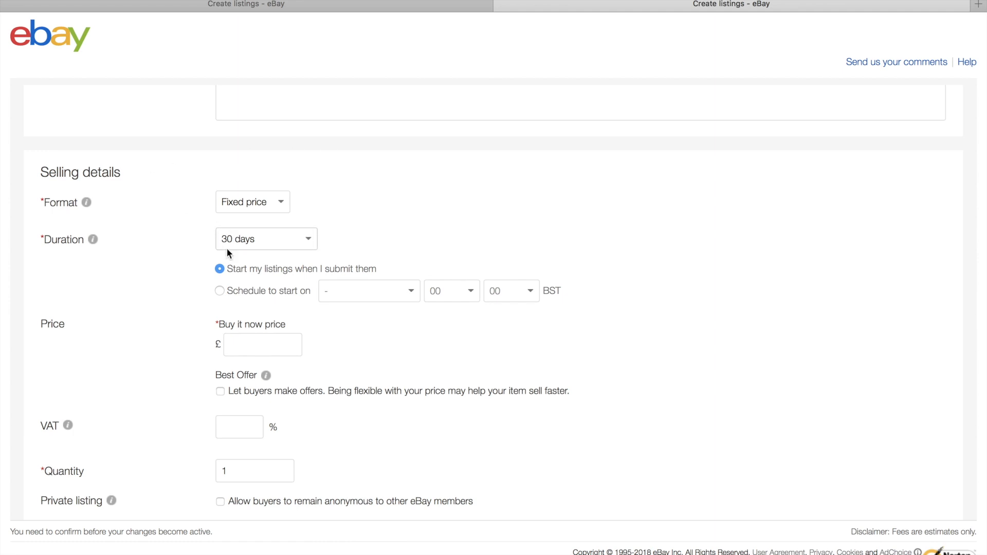
{"action": "left_click", "coordinate": [308, 243]}
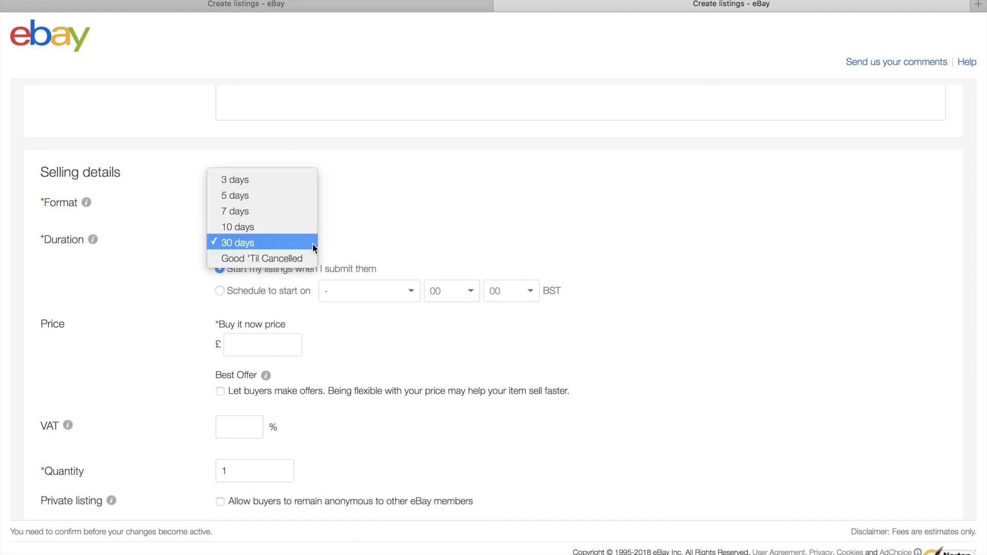
{"action": "left_click", "coordinate": [313, 243]}
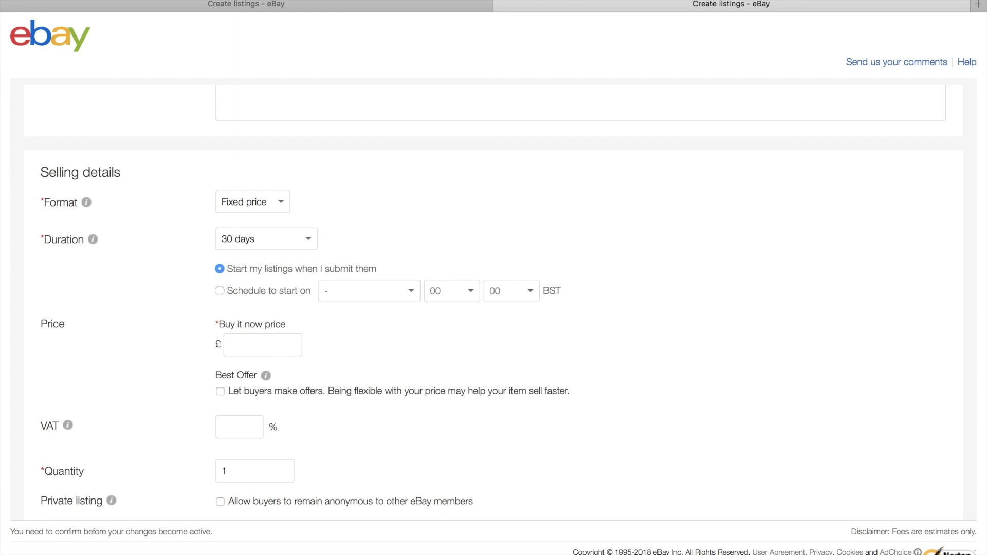
{"action": "scroll", "coordinate": [315, 354], "scroll_direction": "down", "scroll_amount": 10}
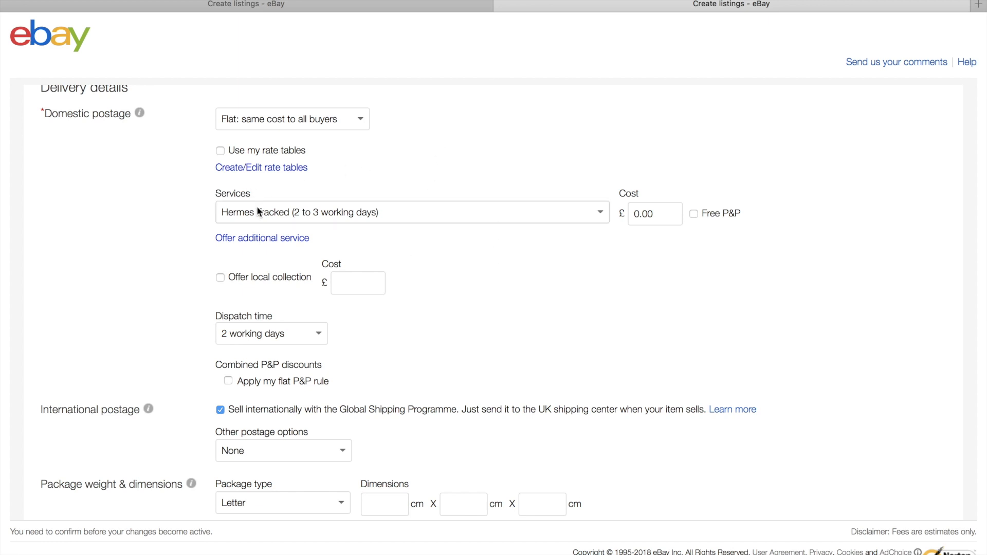
Set the cost of the domestic Hermes Tracked postage service to £3.80.
{"action": "left_click", "coordinate": [655, 214]}
{"action": "key", "text": "BackSpace"}
{"action": "key", "text": "BackSpace"}
{"action": "key", "text": "BackSpace"}
{"action": "key", "text": "BackSpace"}
{"action": "type", "text": "3.80"}
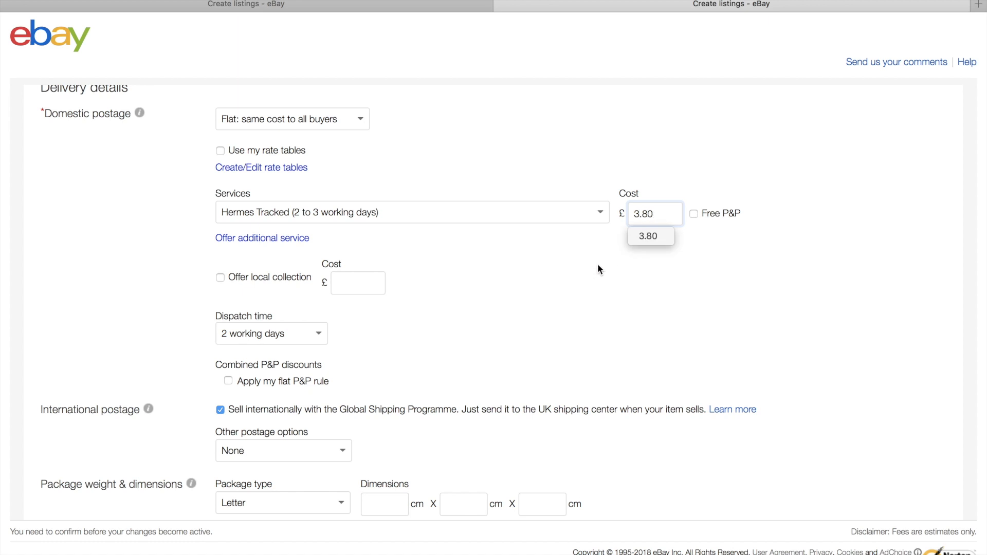
{"action": "left_click", "coordinate": [598, 265]}
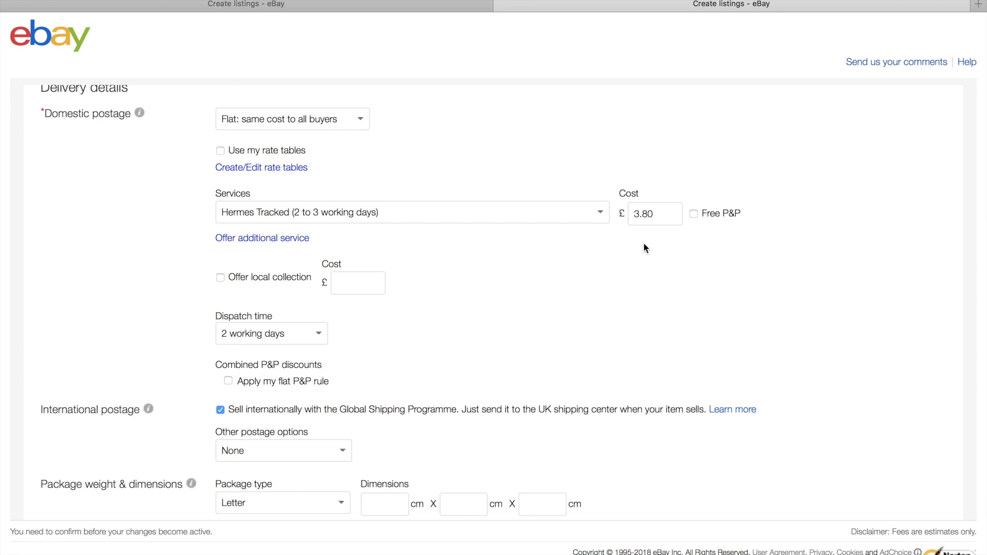
Offer free P&P for domestic postage, keeping Hermes Tracked (2 to 3 working days) as the service.
{"action": "left_click", "coordinate": [693, 213]}
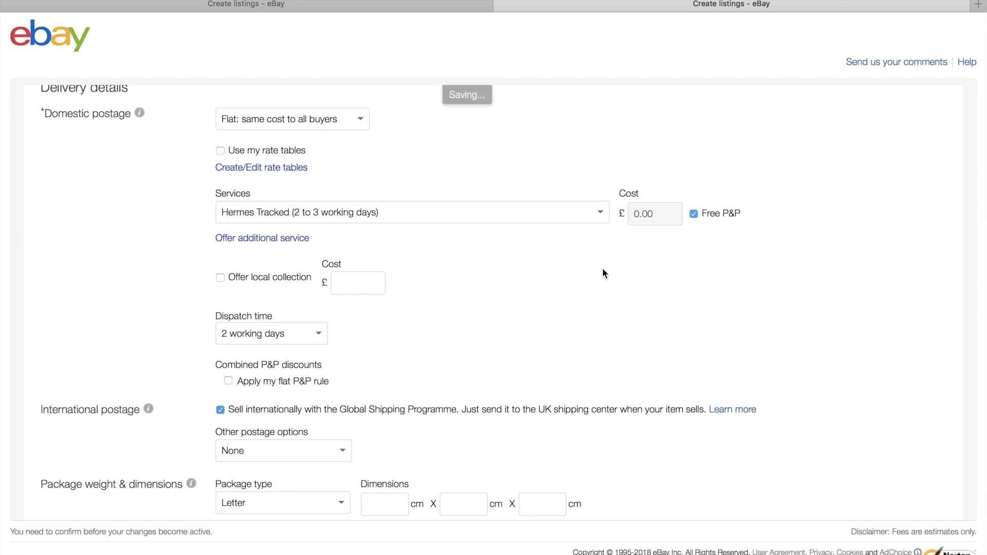
{"action": "left_click", "coordinate": [600, 212]}
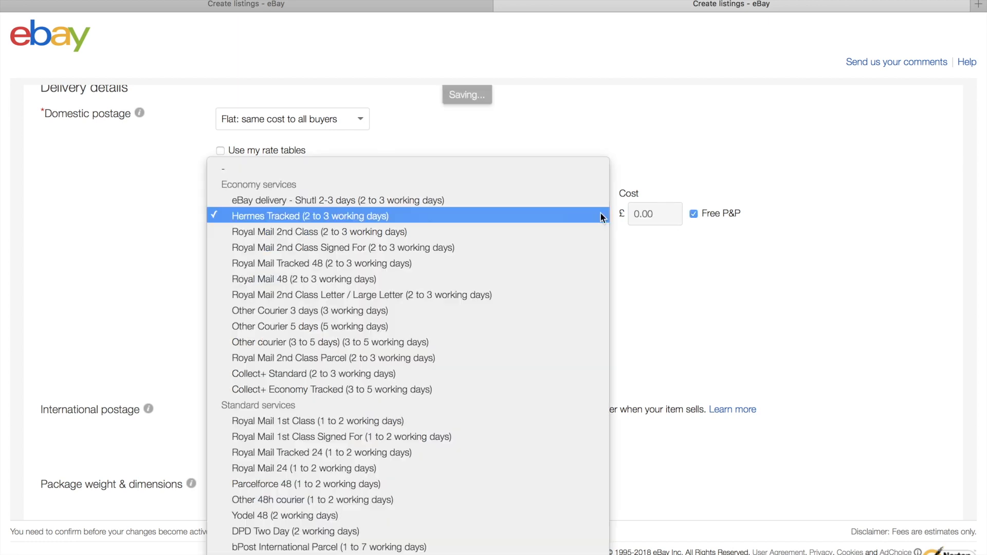
{"action": "left_click", "coordinate": [545, 232]}
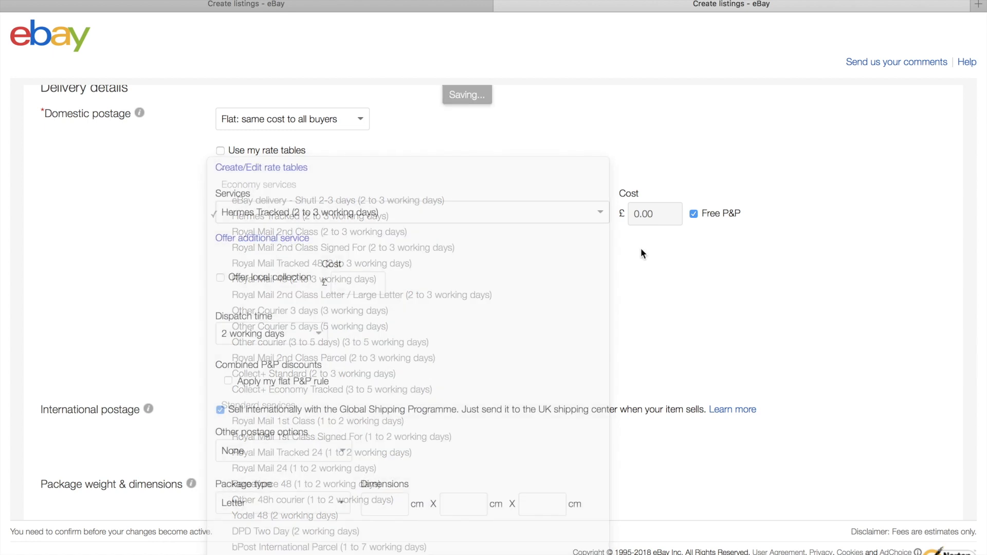
Apply the flat P&P rule for combined discounts and continue to the list of draft listings.
{"action": "scroll", "coordinate": [515, 316], "scroll_direction": "down", "scroll_amount": 3}
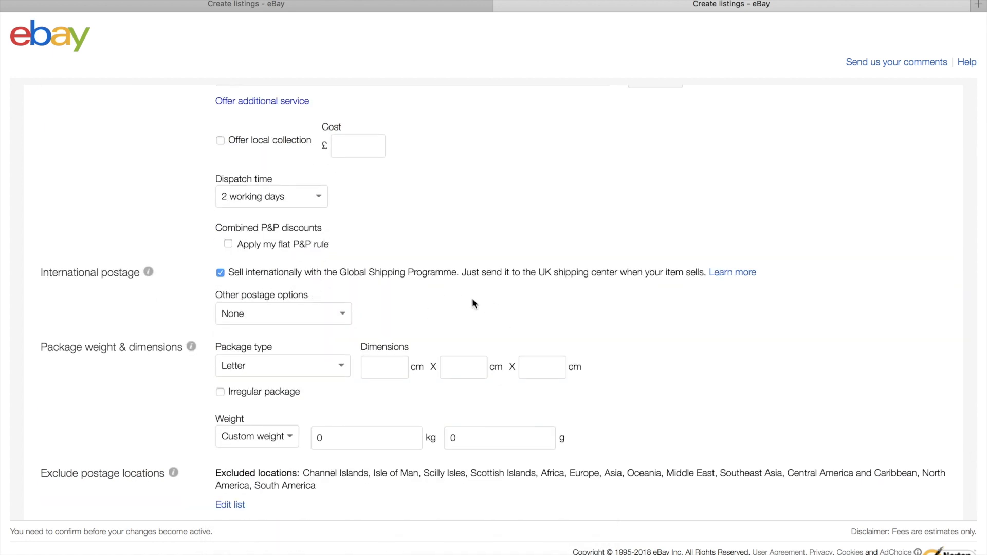
{"action": "left_click", "coordinate": [227, 247]}
{"action": "scroll", "coordinate": [399, 234], "scroll_direction": "down", "scroll_amount": 3}
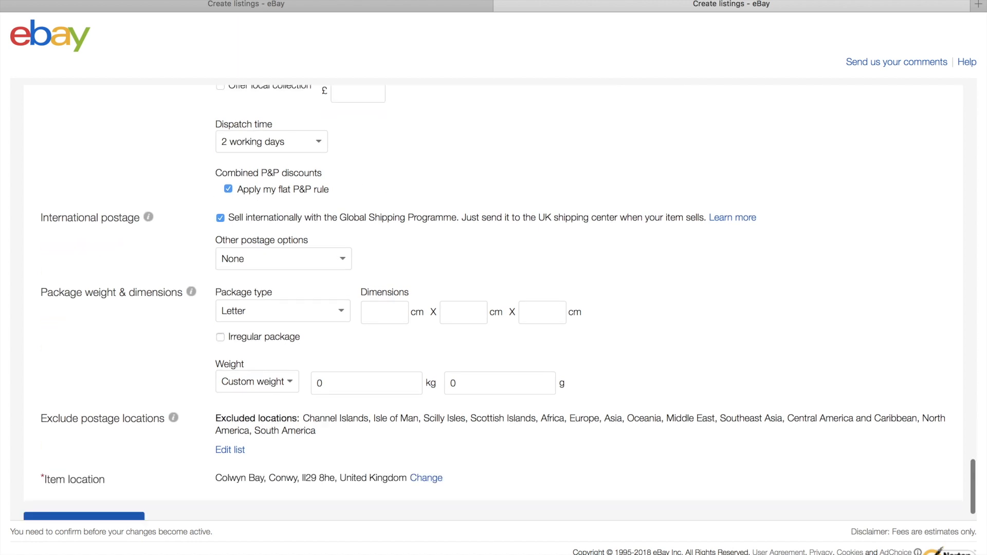
{"action": "scroll", "coordinate": [493, 303], "scroll_direction": "up", "scroll_amount": 3}
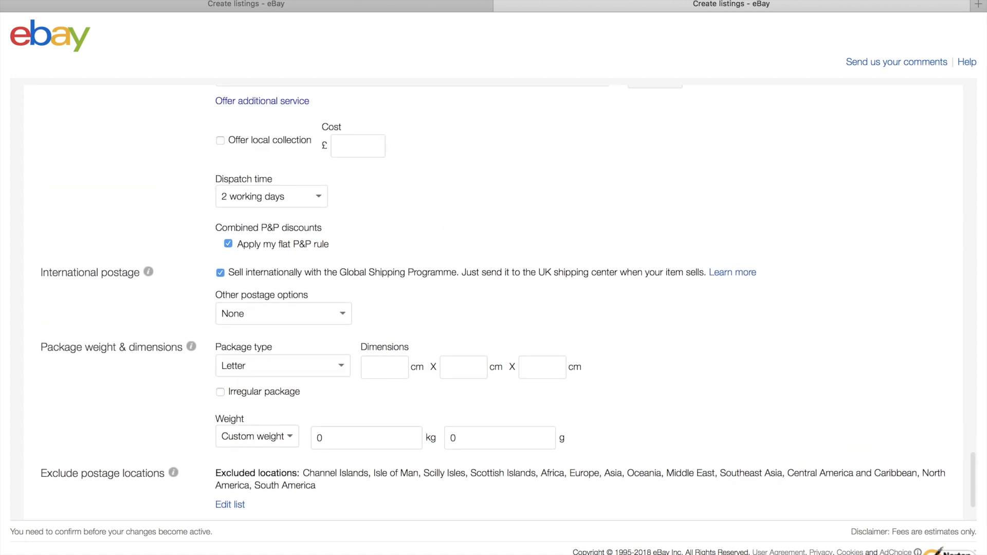
{"action": "scroll", "coordinate": [494, 298], "scroll_direction": "down", "scroll_amount": 3}
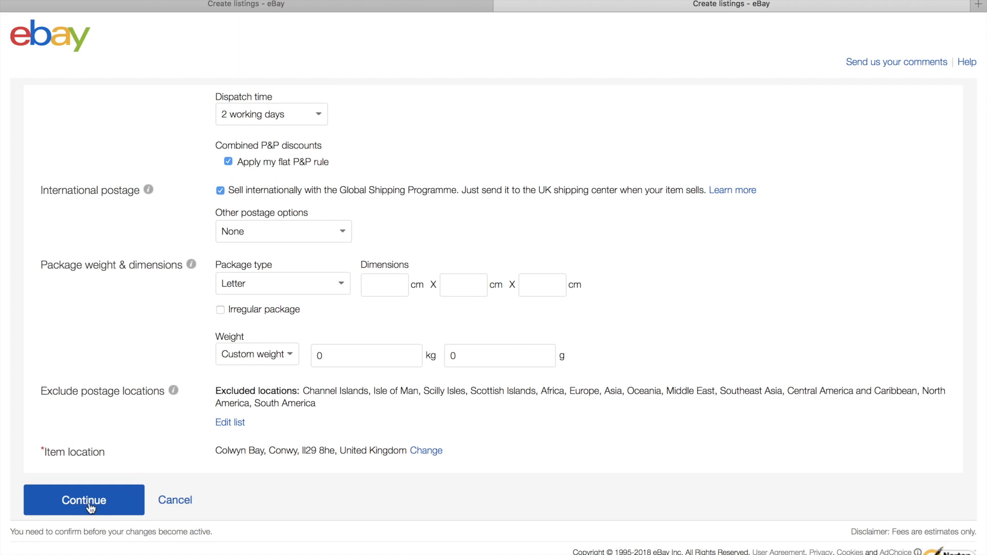
{"action": "left_click", "coordinate": [87, 501]}
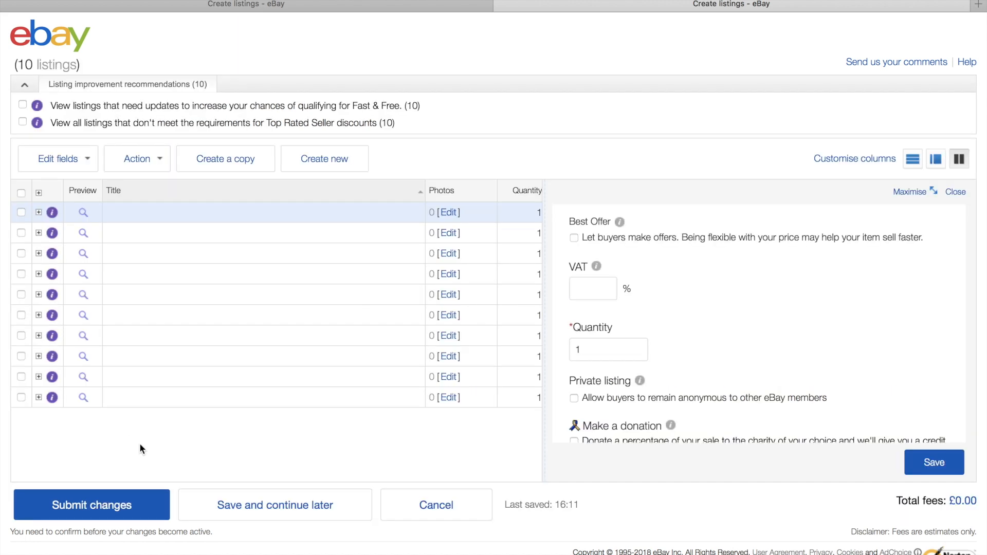
Enter "Jumper" as the title of the first listing.
{"action": "left_click", "coordinate": [293, 214]}
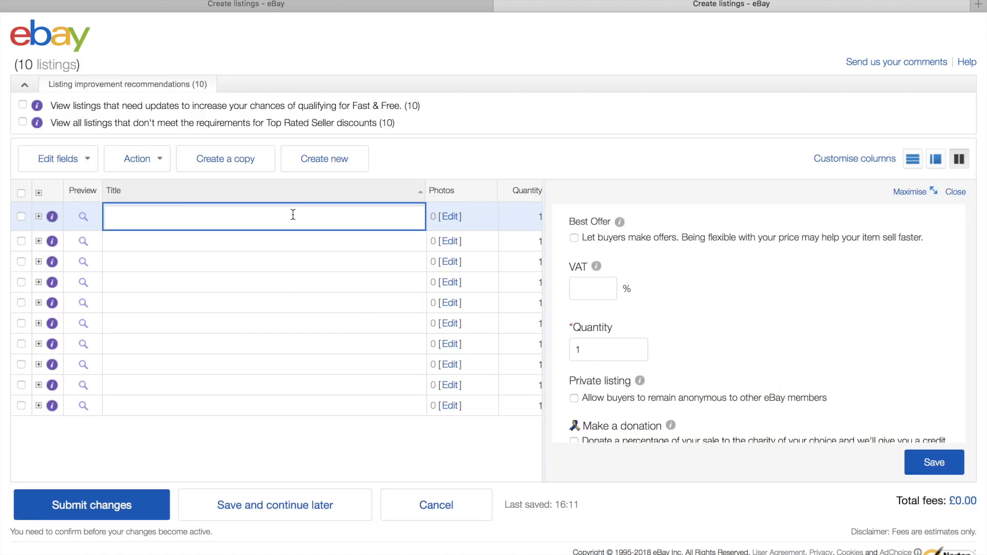
{"action": "type", "text": "Ju"}
{"action": "key", "text": "BackSpace"}
{"action": "key", "text": "BackSpace"}
{"action": "type", "text": "Jumper"}
{"action": "key", "text": "Return"}
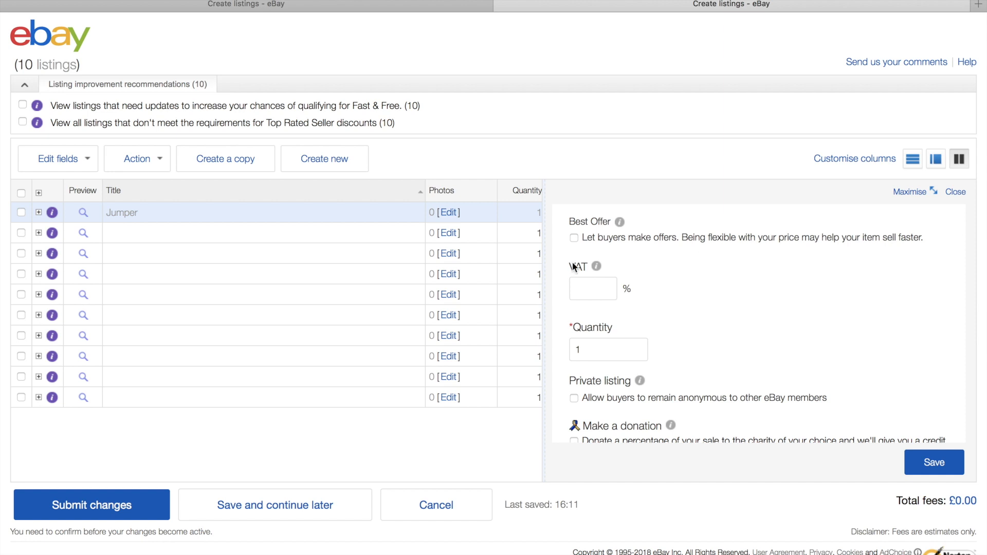
Set the EAN of the Jumper listing to "Does not apply".
{"action": "scroll", "coordinate": [939, 289], "scroll_direction": "up", "scroll_amount": 3}
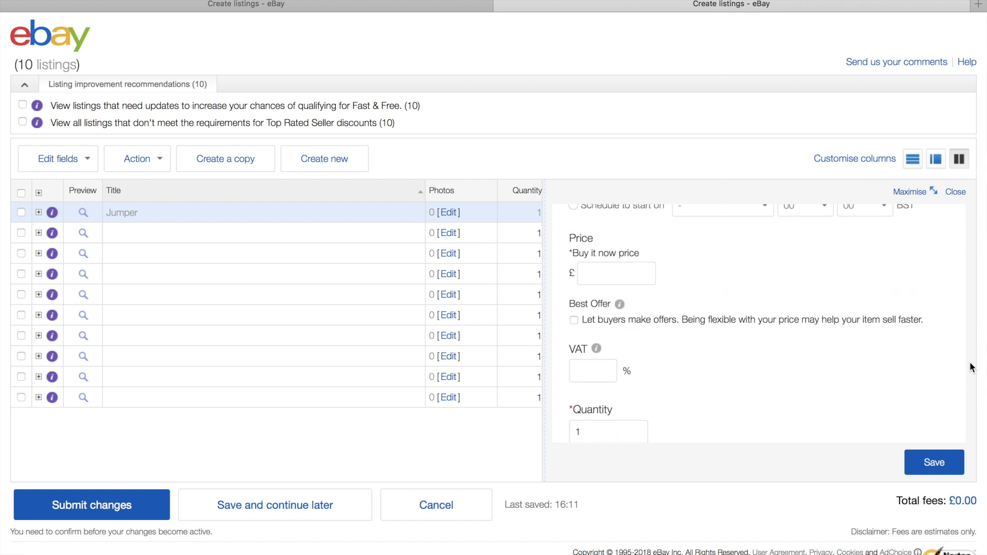
{"action": "left_click_drag", "start_coordinate": [971, 368], "coordinate": [968, 211]}
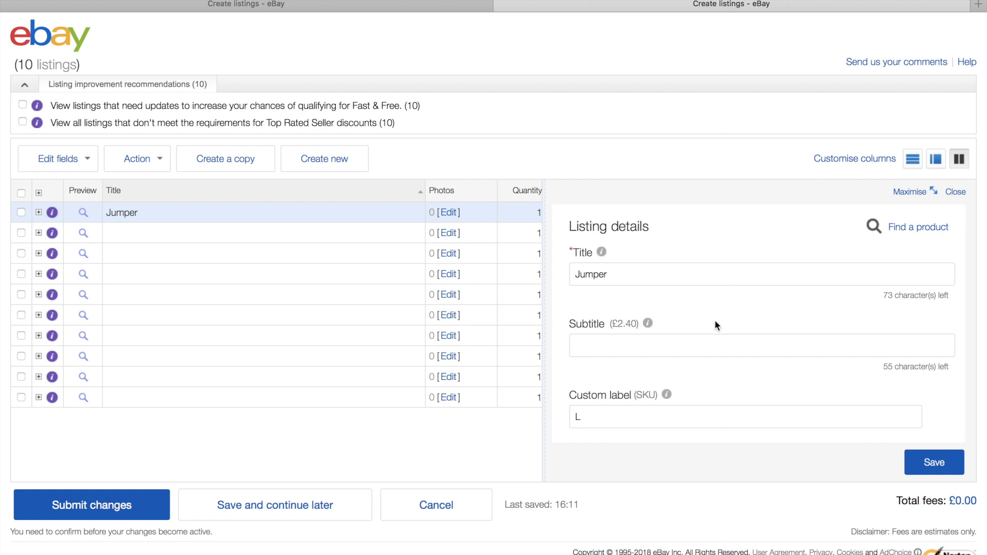
{"action": "scroll", "coordinate": [732, 307], "scroll_direction": "down", "scroll_amount": 5}
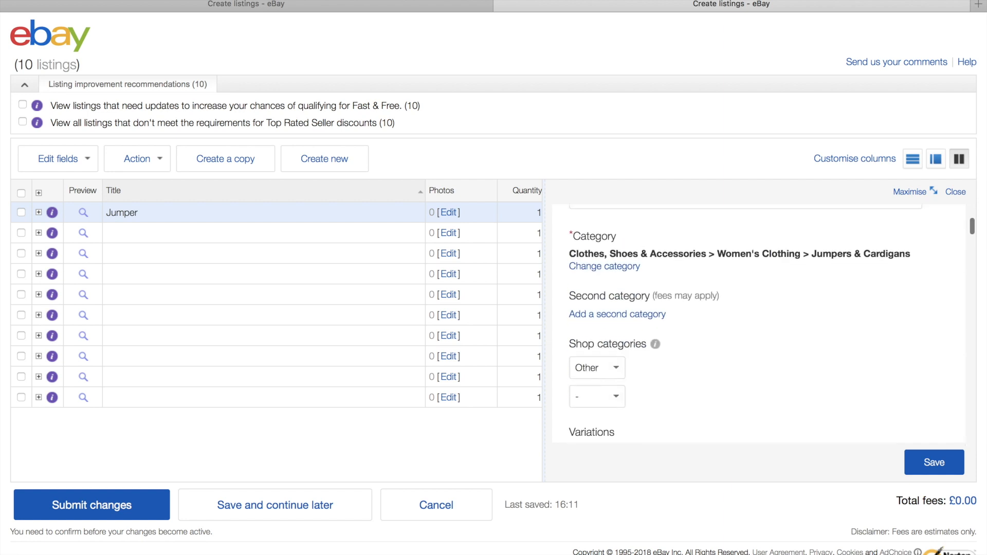
{"action": "scroll", "coordinate": [732, 306], "scroll_direction": "down", "scroll_amount": 2}
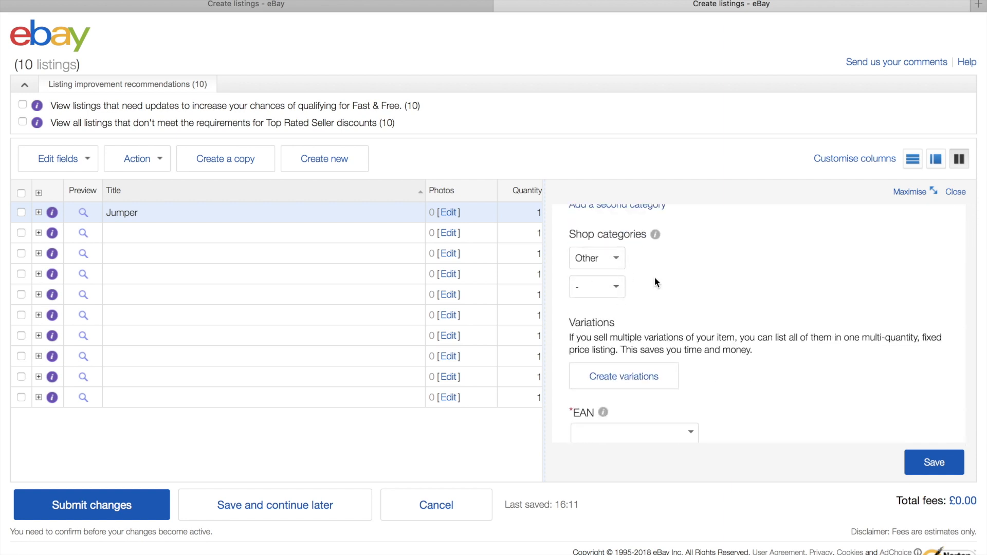
{"action": "scroll", "coordinate": [673, 292], "scroll_direction": "down", "scroll_amount": 3}
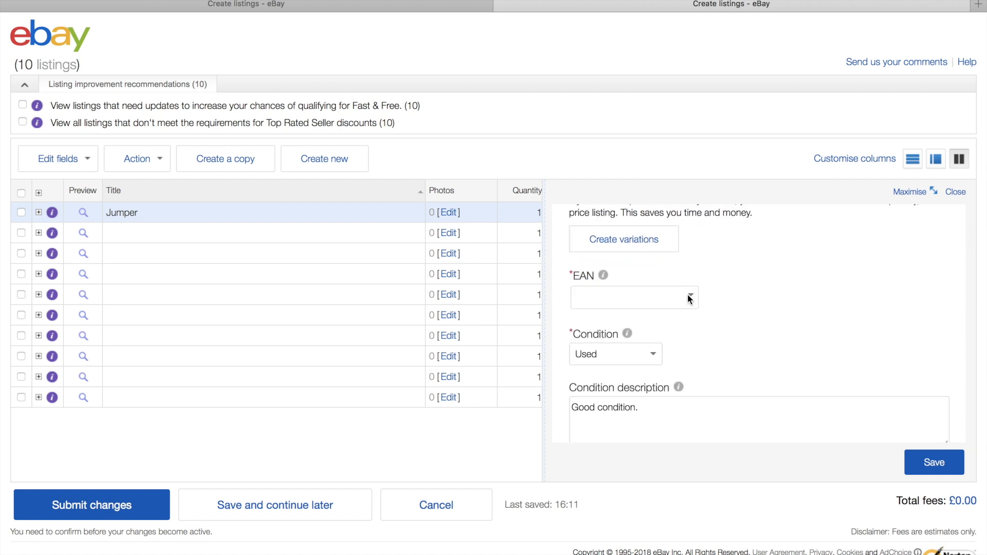
{"action": "left_click", "coordinate": [694, 301]}
{"action": "left_click", "coordinate": [635, 335]}
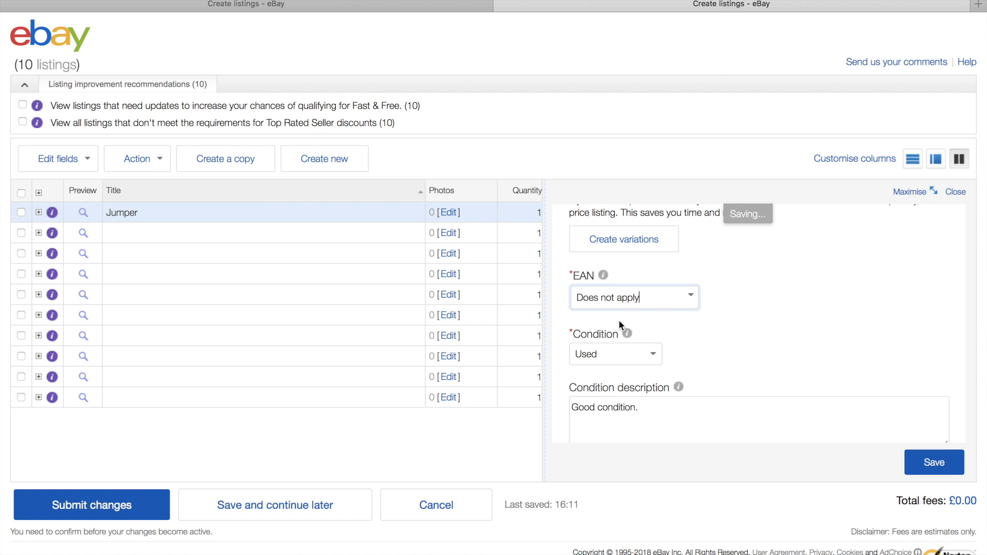
{"action": "left_click", "coordinate": [655, 322]}
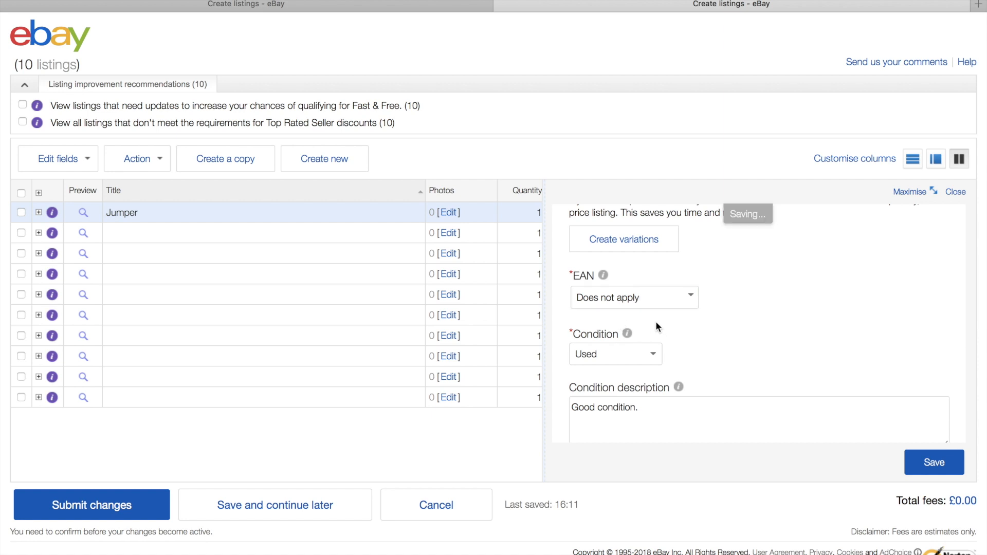
Look through the Jumper listing's condition, photo and item specifics fields, including size, brand, colour, style and pattern.
{"action": "scroll", "coordinate": [675, 326], "scroll_direction": "down", "scroll_amount": 2}
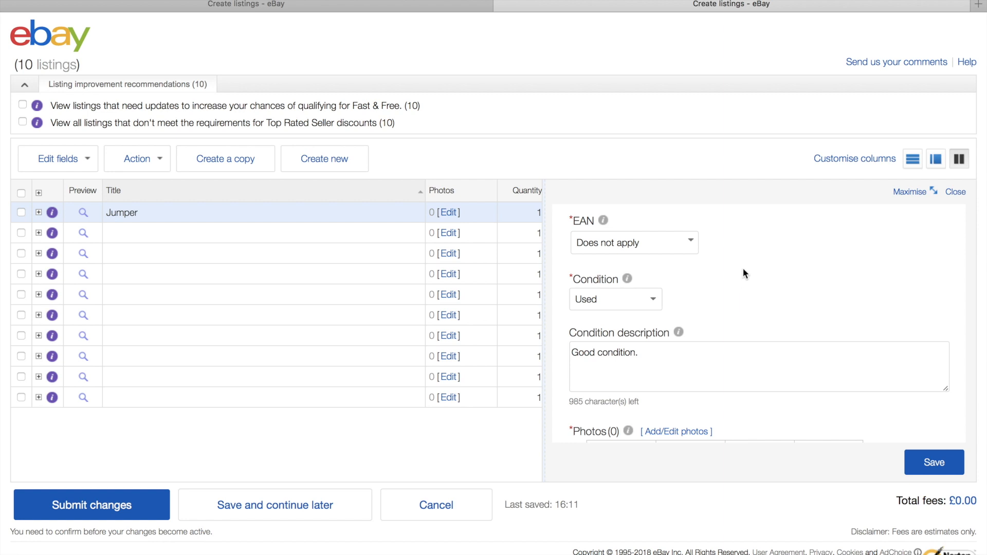
{"action": "scroll", "coordinate": [745, 273], "scroll_direction": "down", "scroll_amount": 5}
{"action": "scroll", "coordinate": [759, 324], "scroll_direction": "down", "scroll_amount": 1}
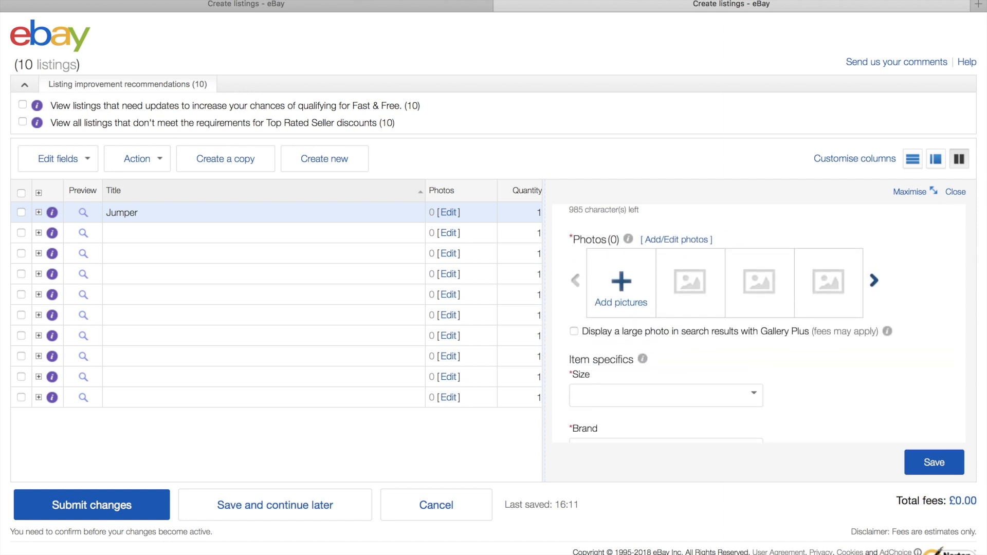
{"action": "scroll", "coordinate": [759, 324], "scroll_direction": "down", "scroll_amount": 2}
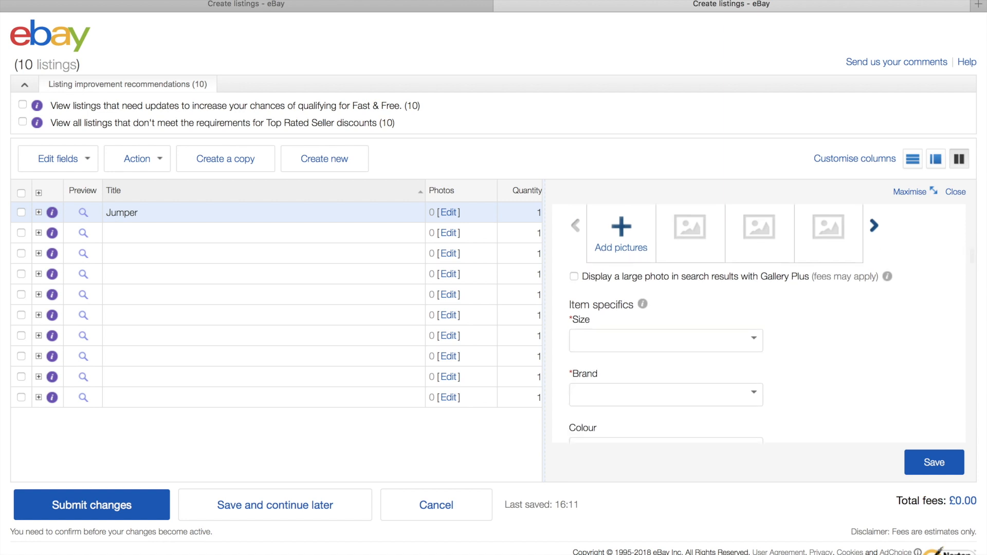
{"action": "scroll", "coordinate": [760, 324], "scroll_direction": "down", "scroll_amount": 2}
{"action": "scroll", "coordinate": [760, 324], "scroll_direction": "down", "scroll_amount": 2}
{"action": "scroll", "coordinate": [759, 323], "scroll_direction": "up", "scroll_amount": 1}
{"action": "scroll", "coordinate": [759, 324], "scroll_direction": "down", "scroll_amount": 2}
{"action": "scroll", "coordinate": [759, 324], "scroll_direction": "up", "scroll_amount": 2}
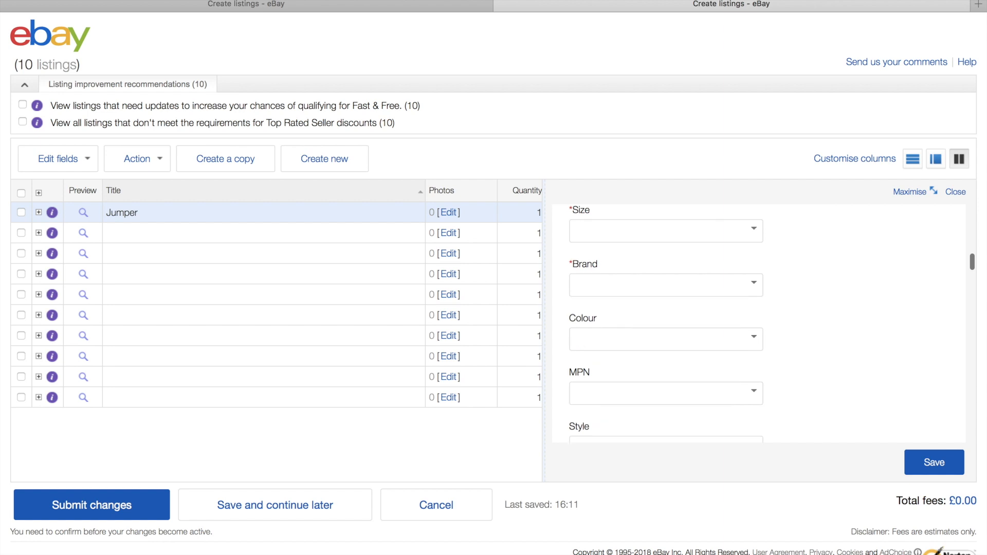
{"action": "scroll", "coordinate": [759, 324], "scroll_direction": "down", "scroll_amount": 2}
{"action": "scroll", "coordinate": [759, 324], "scroll_direction": "down", "scroll_amount": 14}
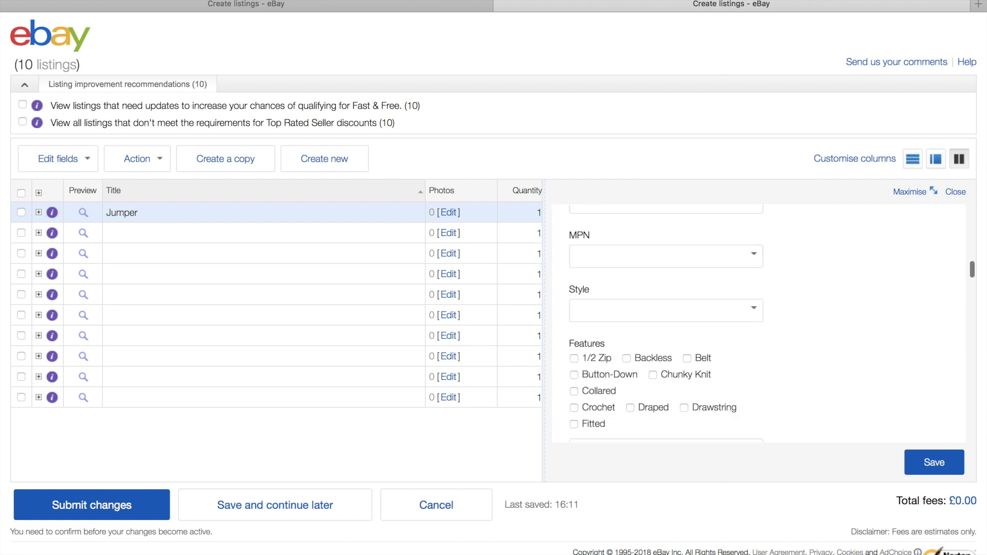
{"action": "scroll", "coordinate": [759, 324], "scroll_direction": "down", "scroll_amount": 20}
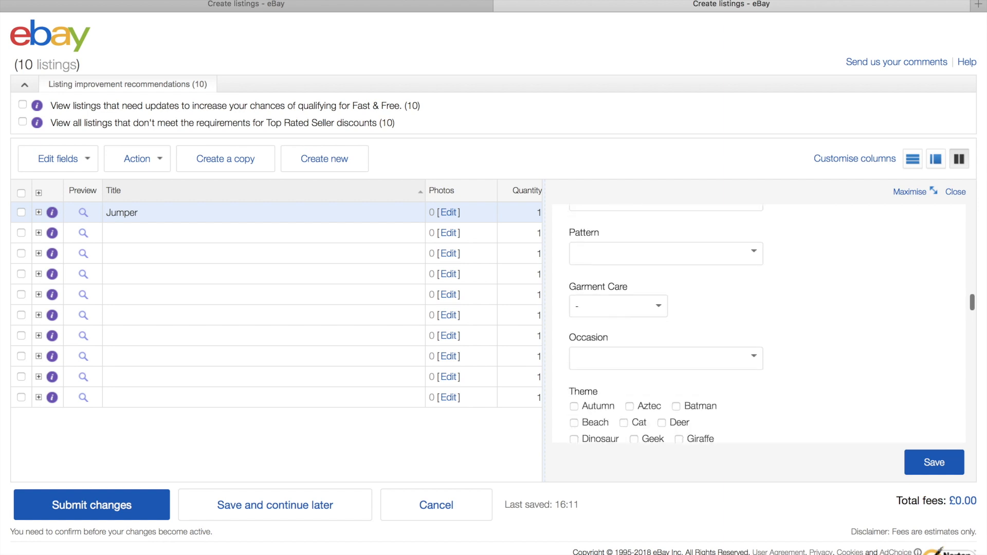
Add 24" for the chest and 30" for the length in the Jumper item description, and run the mobile-friendly checker on it.
{"action": "scroll", "coordinate": [633, 330], "scroll_direction": "down", "scroll_amount": 11}
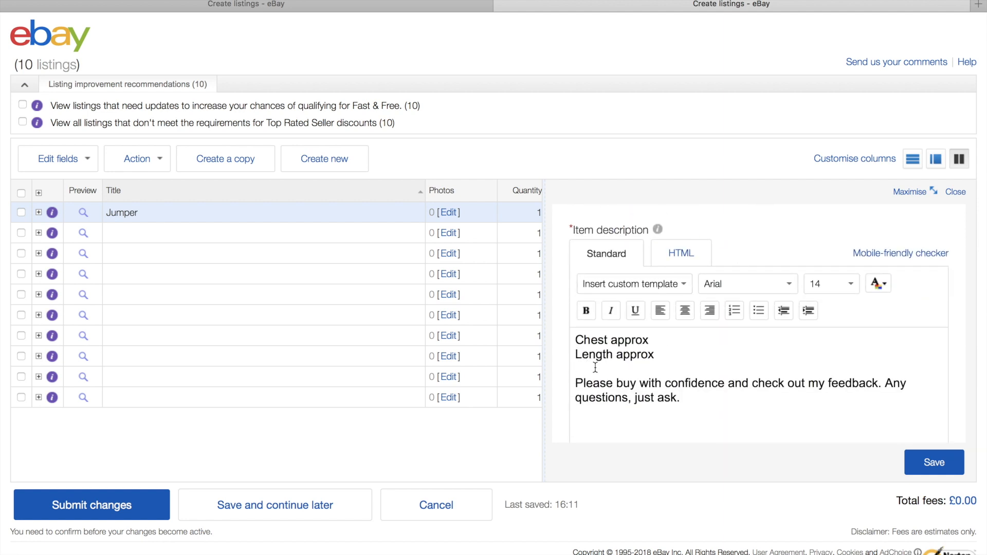
{"action": "left_click", "coordinate": [674, 341]}
{"action": "type", "text": "24\""}
{"action": "key", "text": "Down"}
{"action": "type", "text": "30\""}
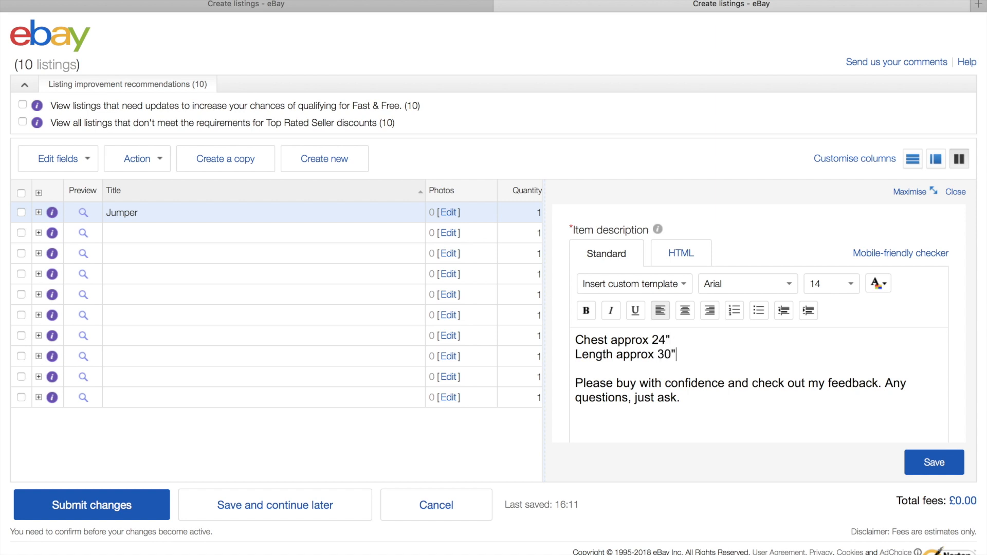
{"action": "left_click", "coordinate": [904, 256]}
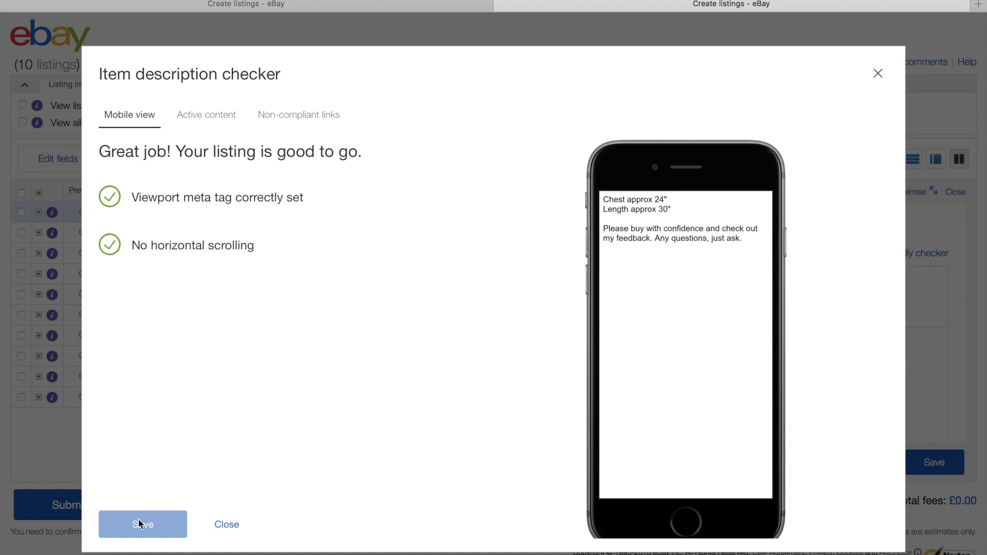
{"action": "left_click", "coordinate": [878, 74]}
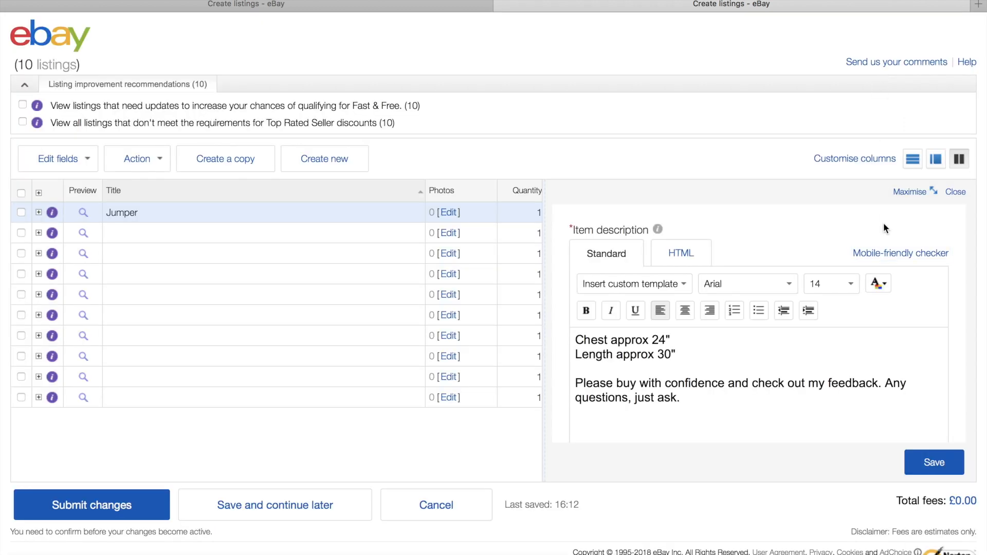
Set the Jumper listing's Buy it now price to £19.99 in the selling details.
{"action": "scroll", "coordinate": [883, 228], "scroll_direction": "down", "scroll_amount": 5}
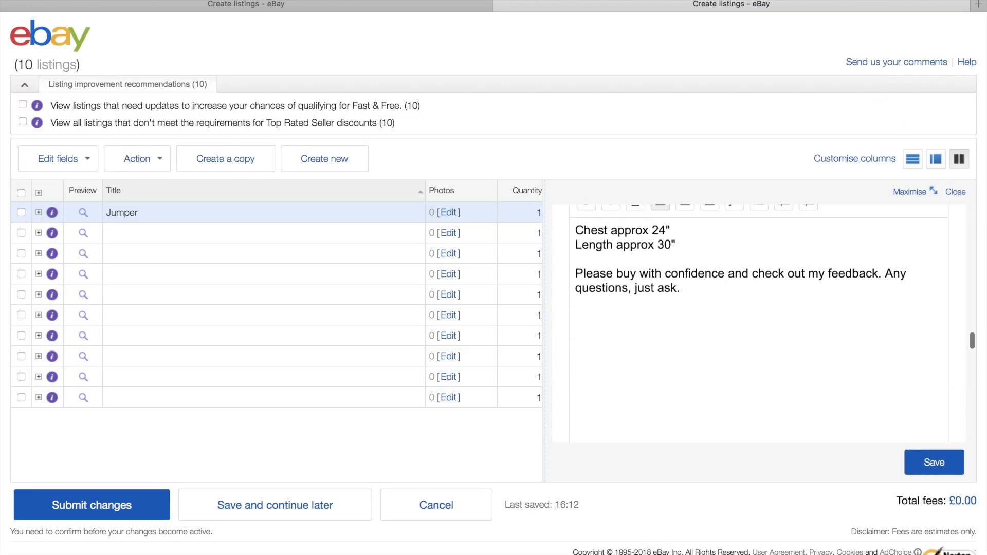
{"action": "scroll", "coordinate": [782, 251], "scroll_direction": "down", "scroll_amount": 3}
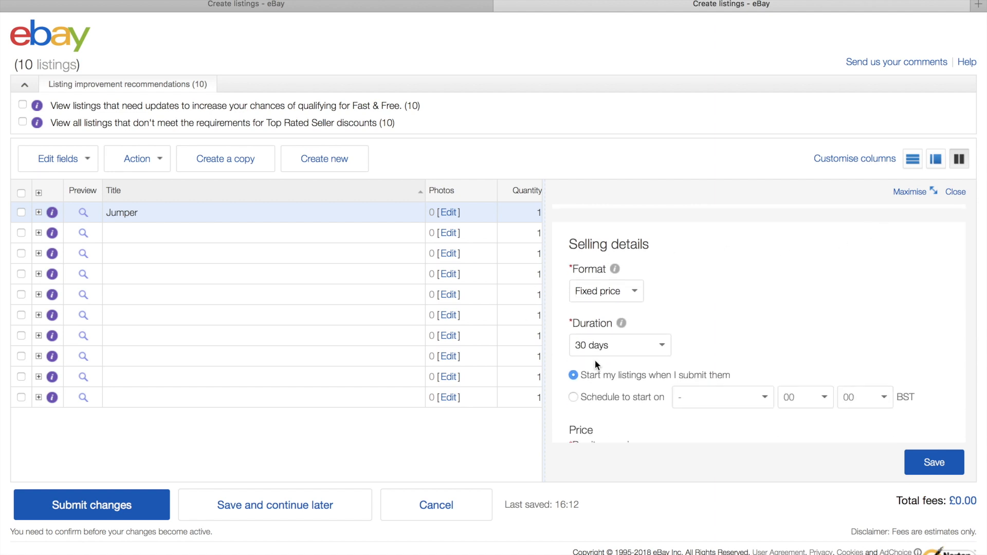
{"action": "scroll", "coordinate": [594, 359], "scroll_direction": "down", "scroll_amount": 1}
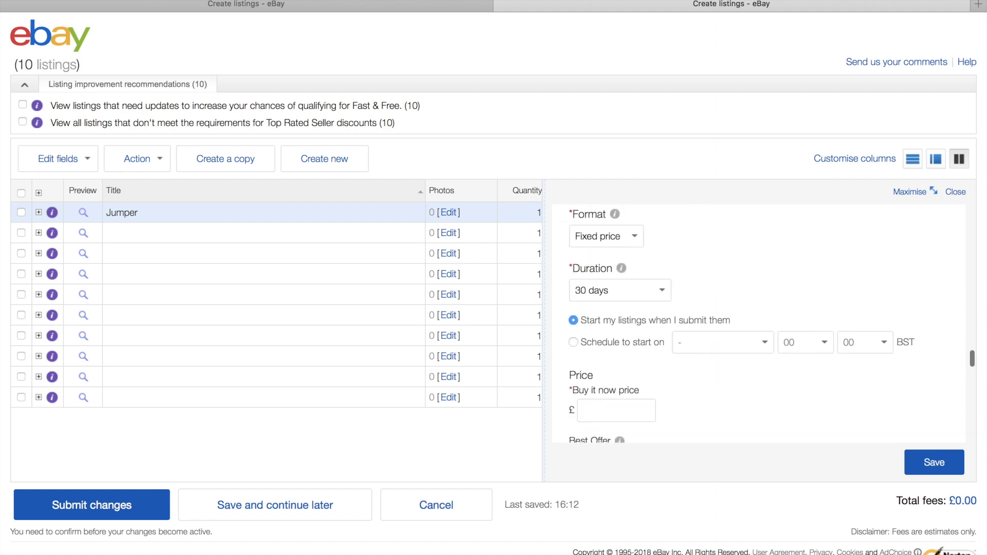
{"action": "left_click", "coordinate": [634, 412]}
{"action": "type", "text": "19.99"}
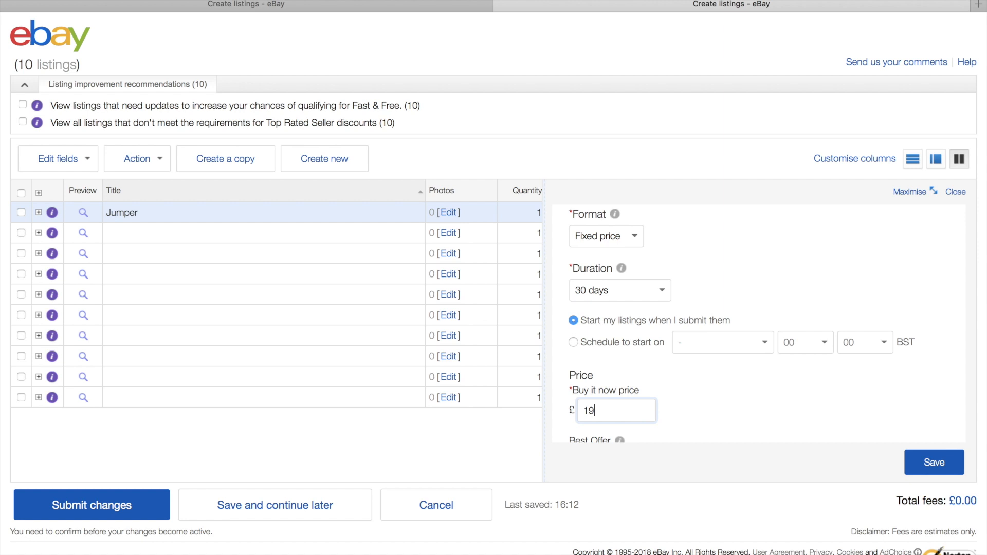
{"action": "left_click", "coordinate": [727, 393]}
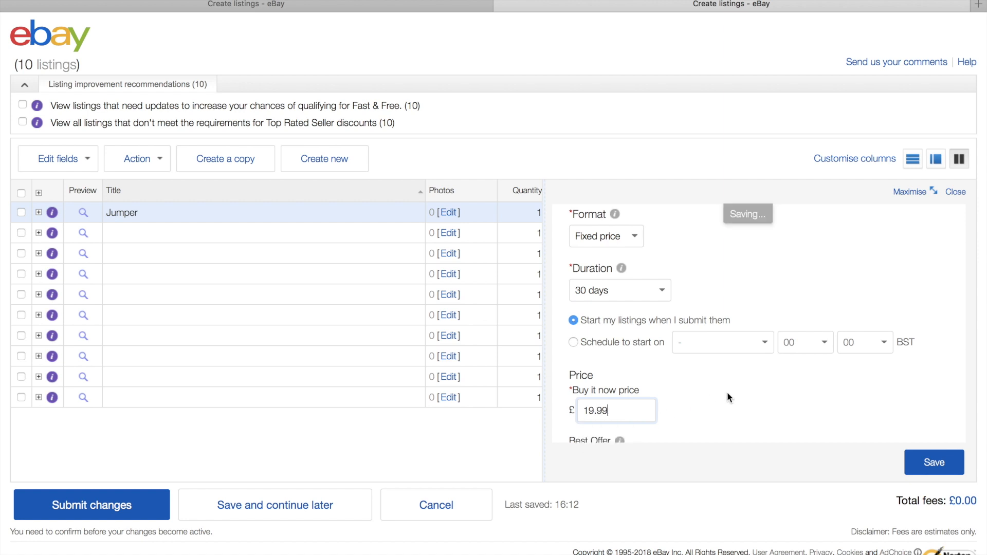
{"action": "left_click", "coordinate": [729, 384]}
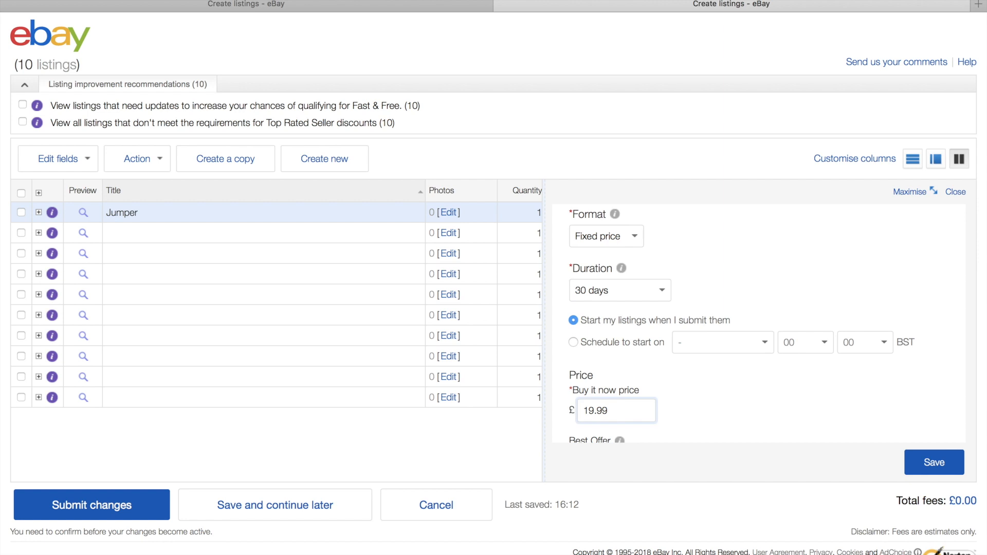
{"action": "left_click", "coordinate": [705, 363]}
{"action": "scroll", "coordinate": [705, 362], "scroll_direction": "down", "scroll_amount": 1}
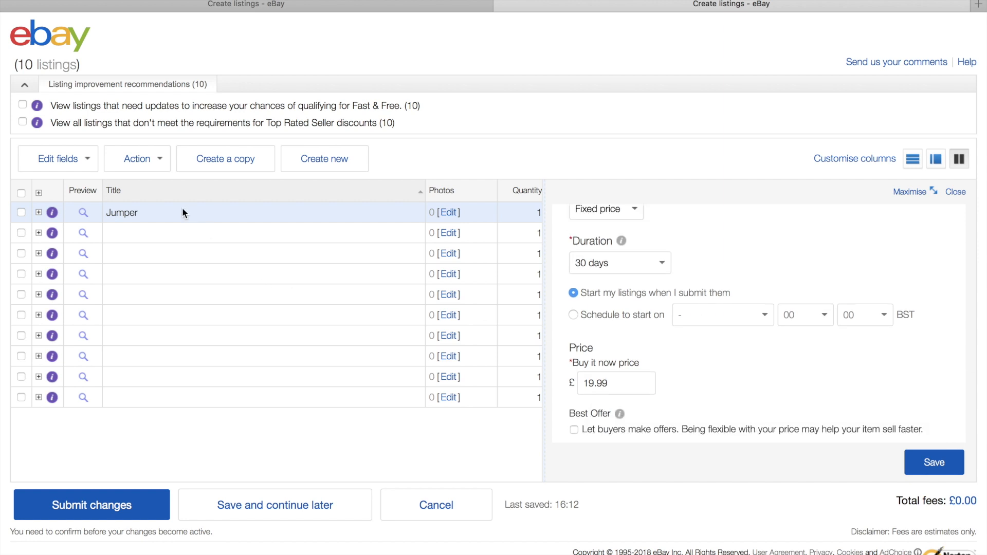
Enter "Jumper 2" as the title of the second listing.
{"action": "left_click", "coordinate": [166, 236]}
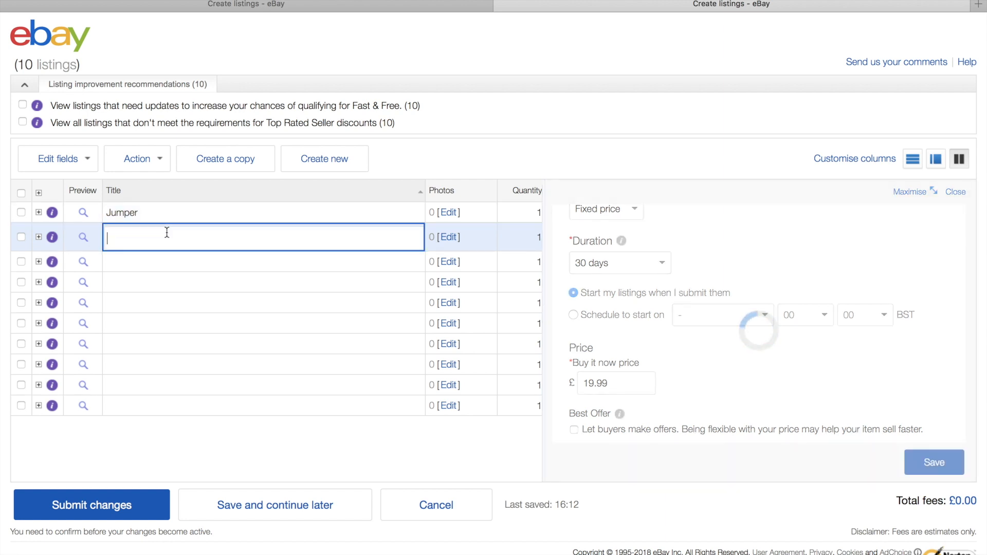
{"action": "type", "text": "Jumper 2"}
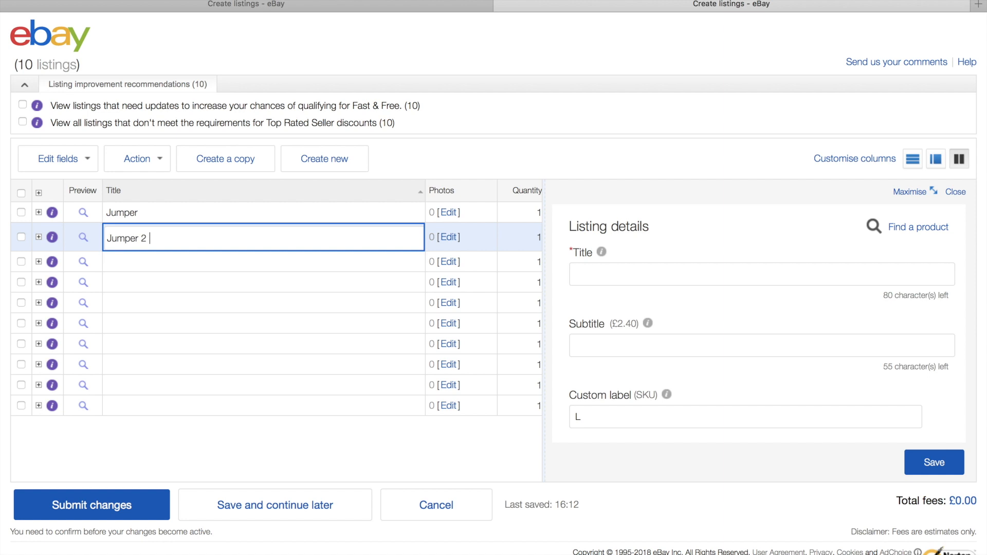